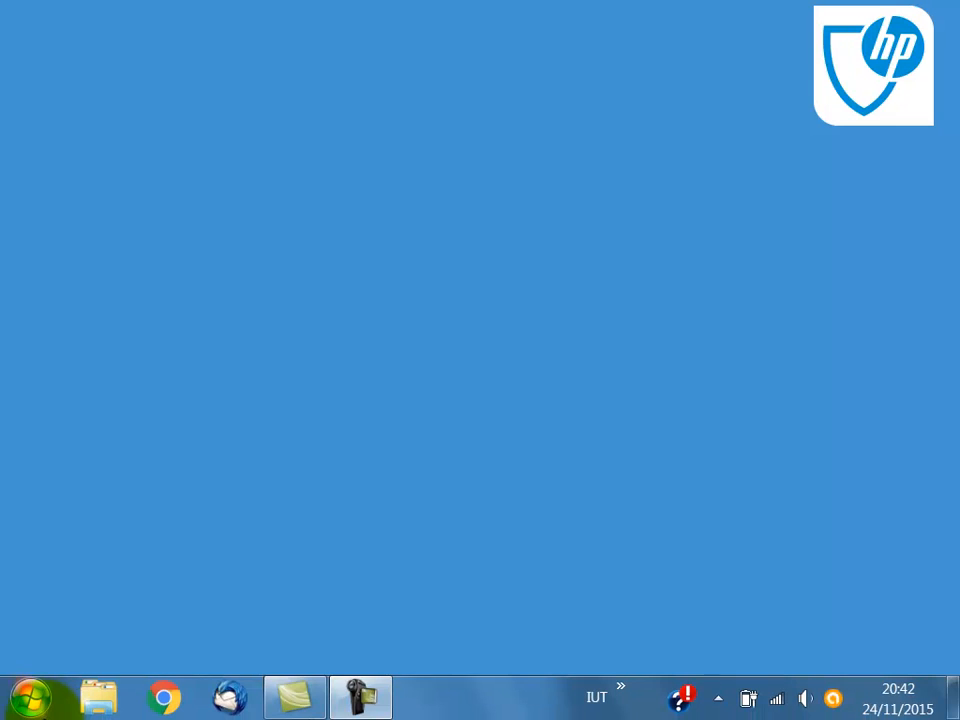
Step: Launch Capture CIS and start creating a new project
left_click(36, 703)
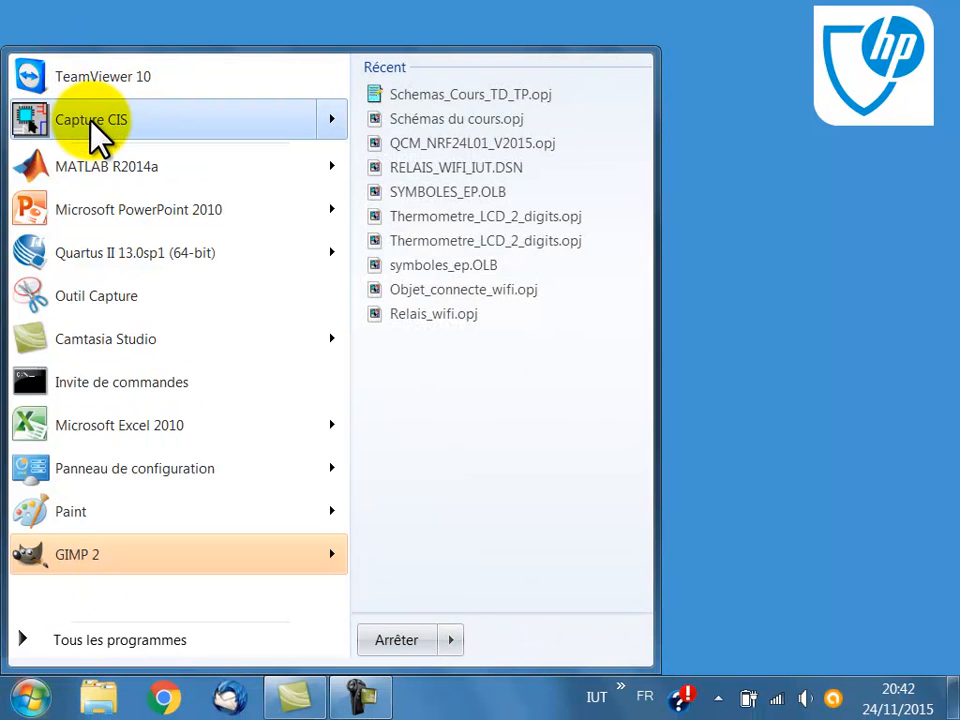
left_click(90, 121)
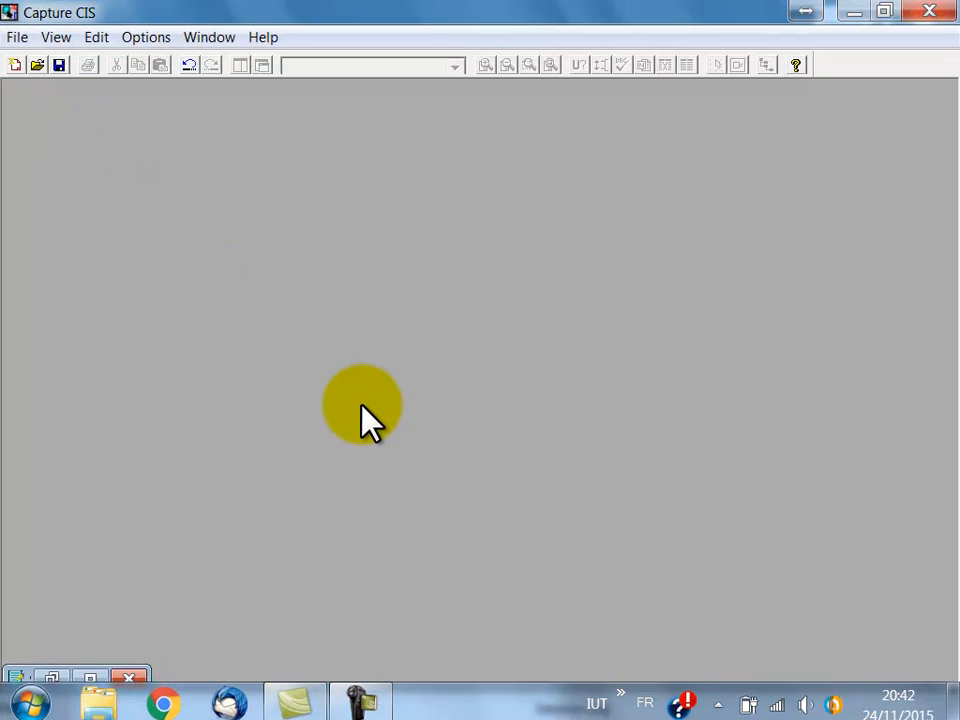
left_click(19, 42)
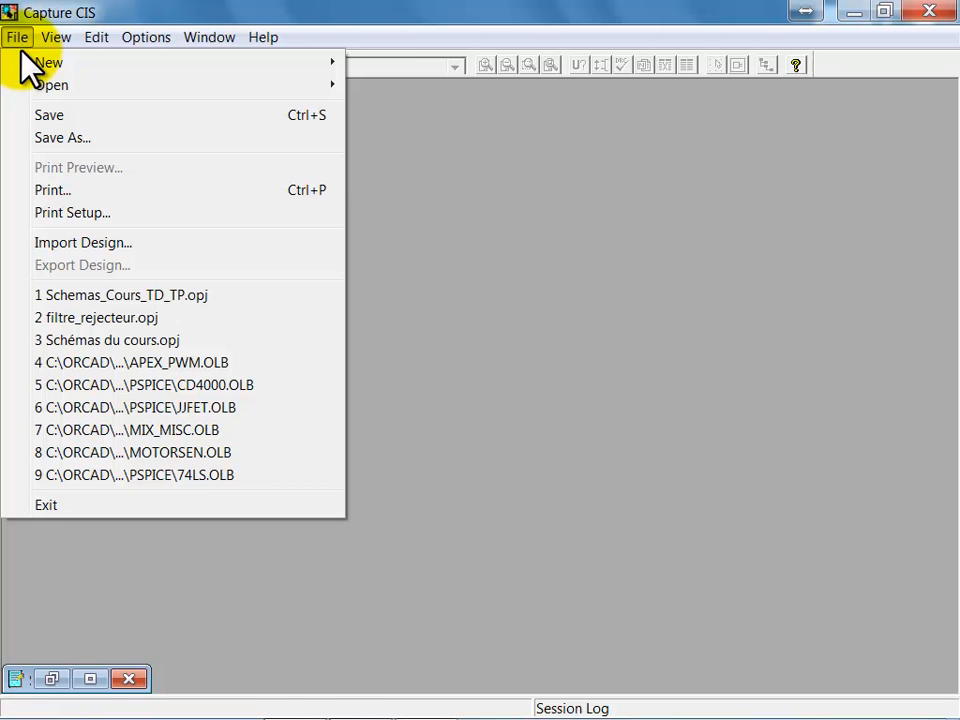
mouse_move(22, 58)
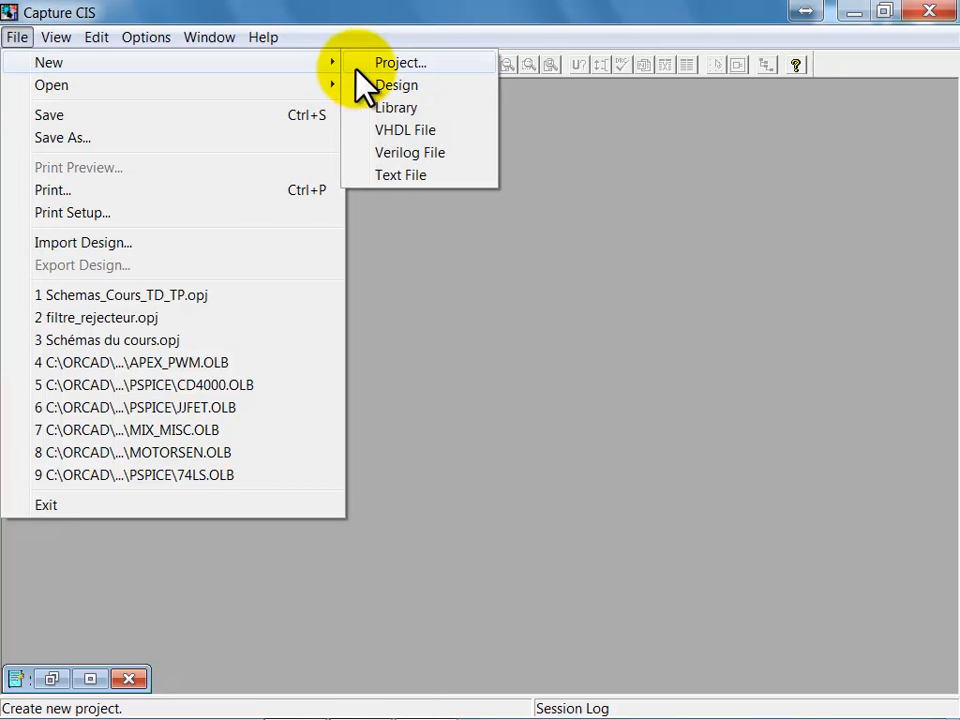
left_click(396, 62)
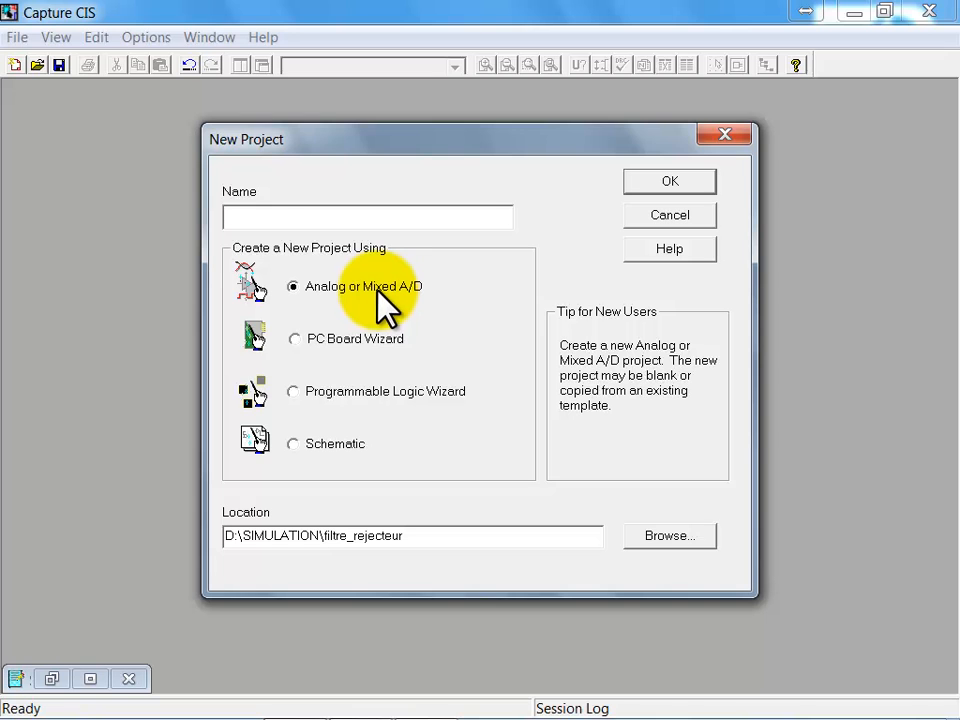
Step: Create the folder filtre_passe_bas_RLC inside D:\SIMULATION and use it as the new project's location
left_click(688, 537)
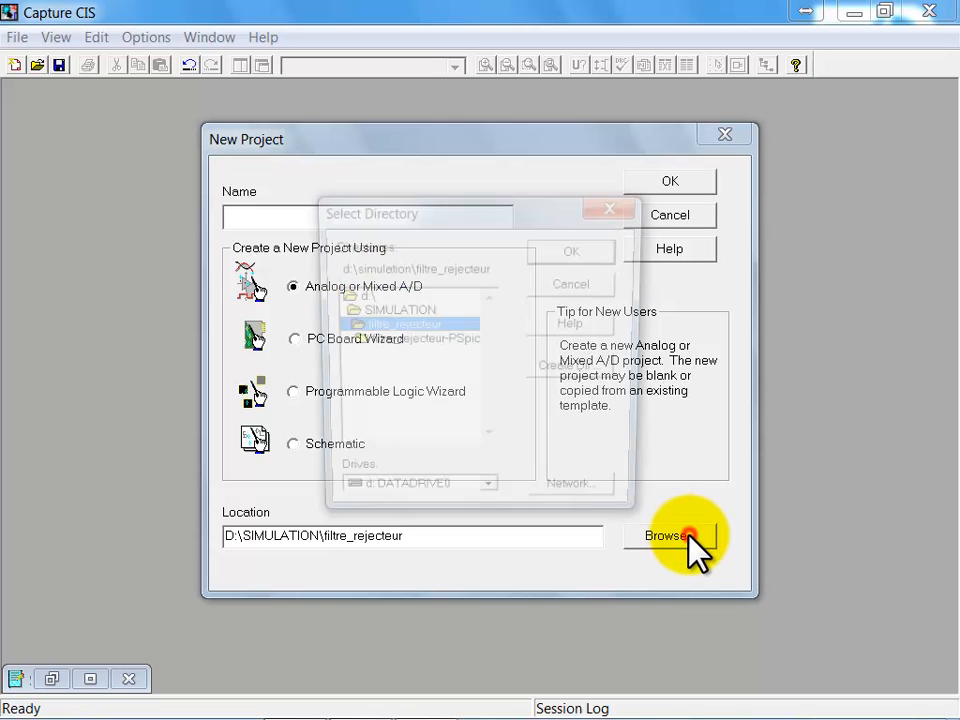
left_click(387, 313)
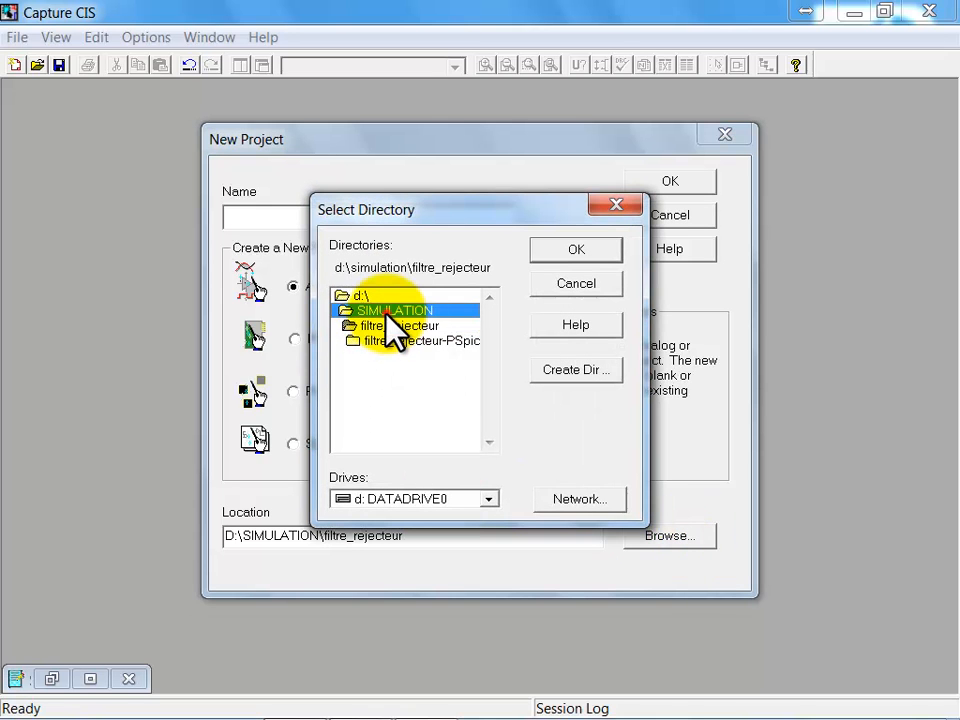
double_click(386, 314)
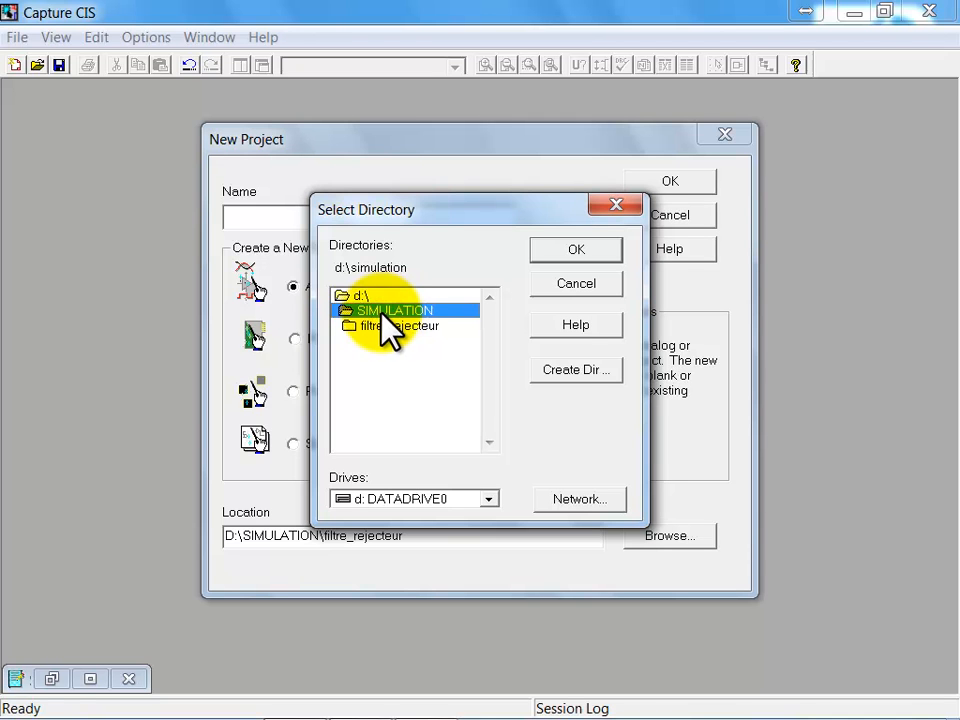
left_click(566, 372)
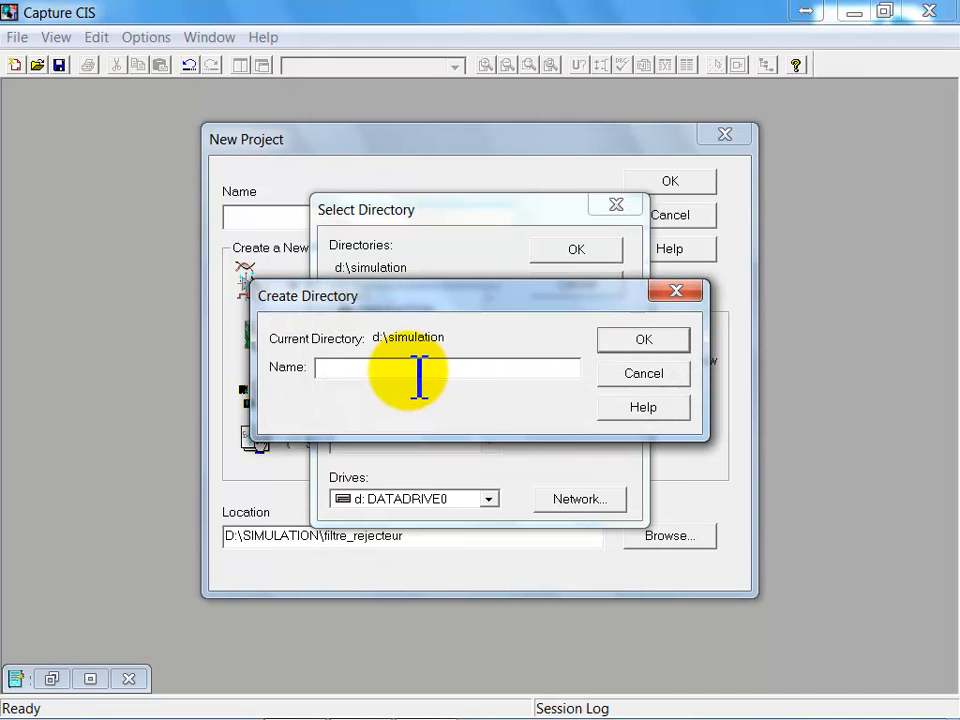
type("filtre")
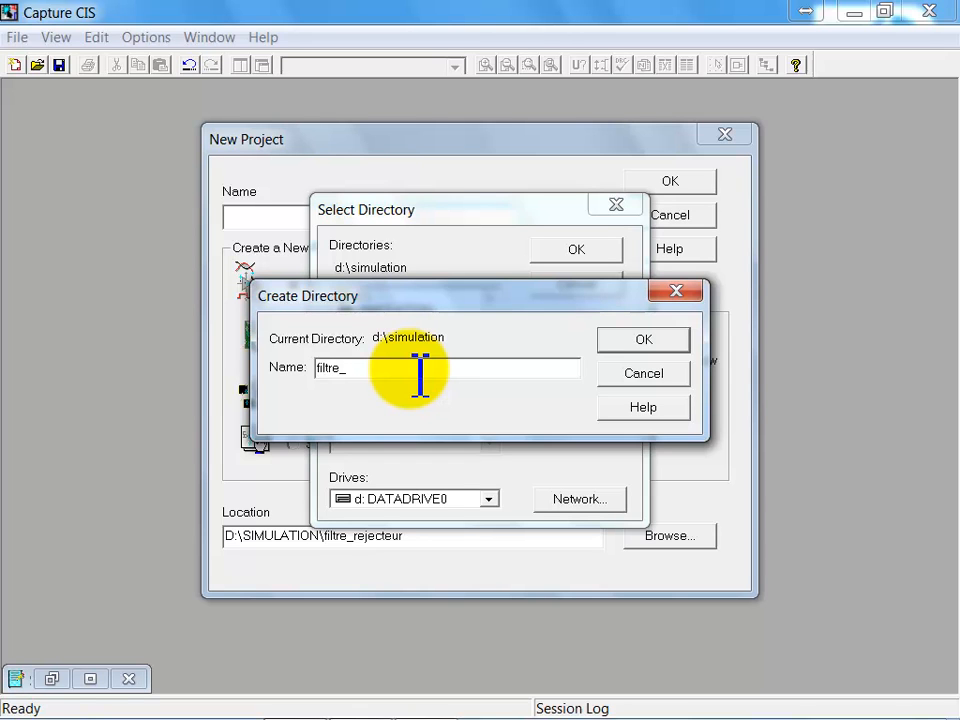
type("_passe_bas_RLC")
left_click(640, 345)
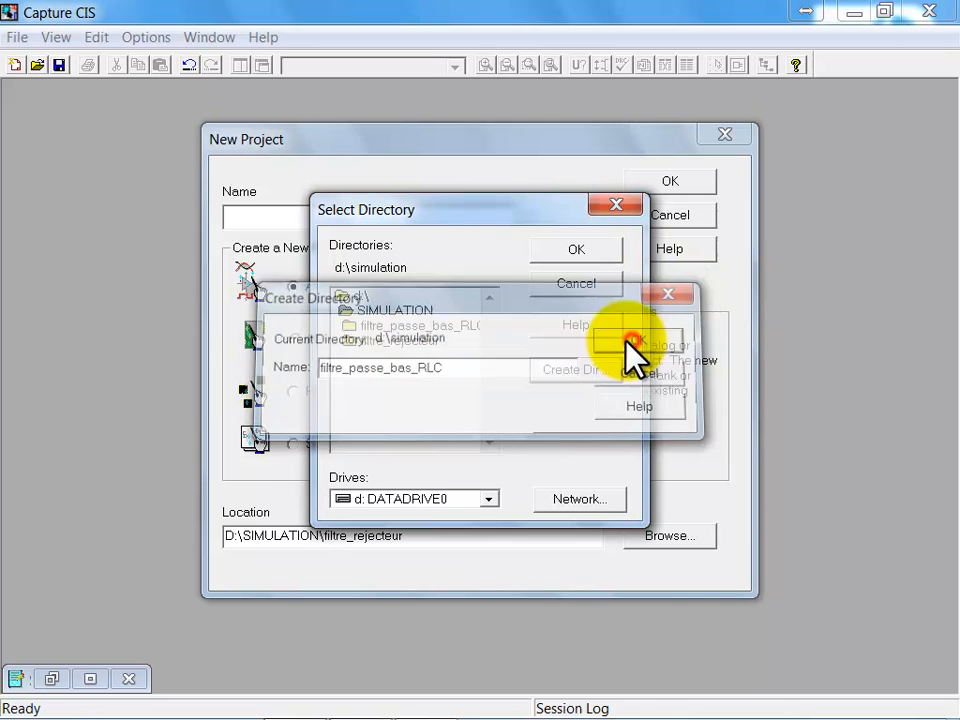
double_click(400, 326)
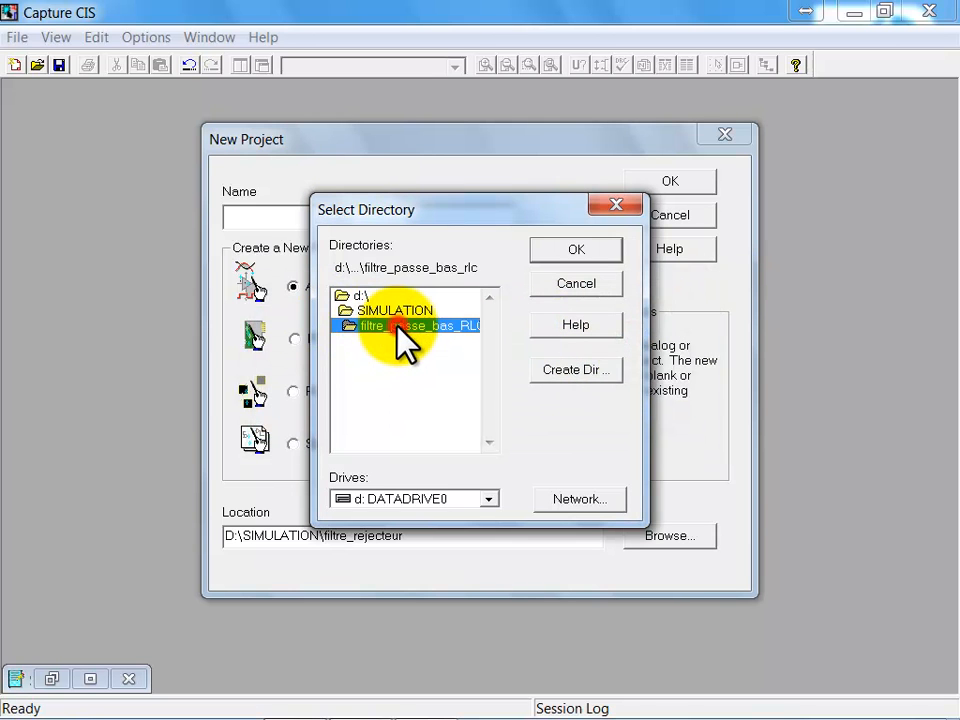
left_click(580, 252)
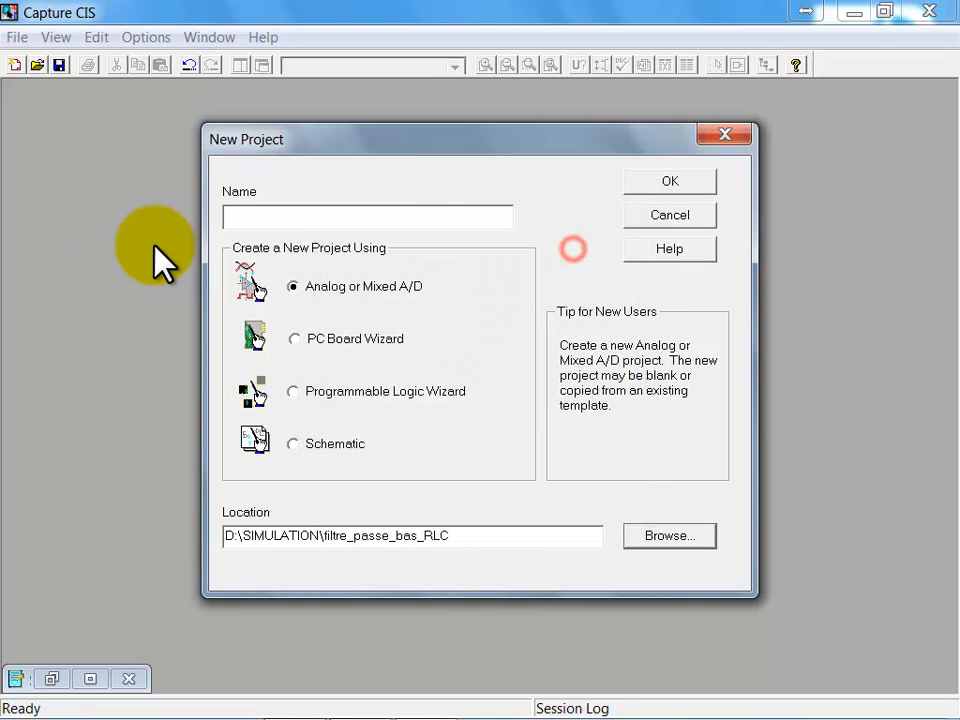
Step: Name the Analog or Mixed A/D project Filtre_passe_bas_RLC and accept the new project settings
left_click(255, 218)
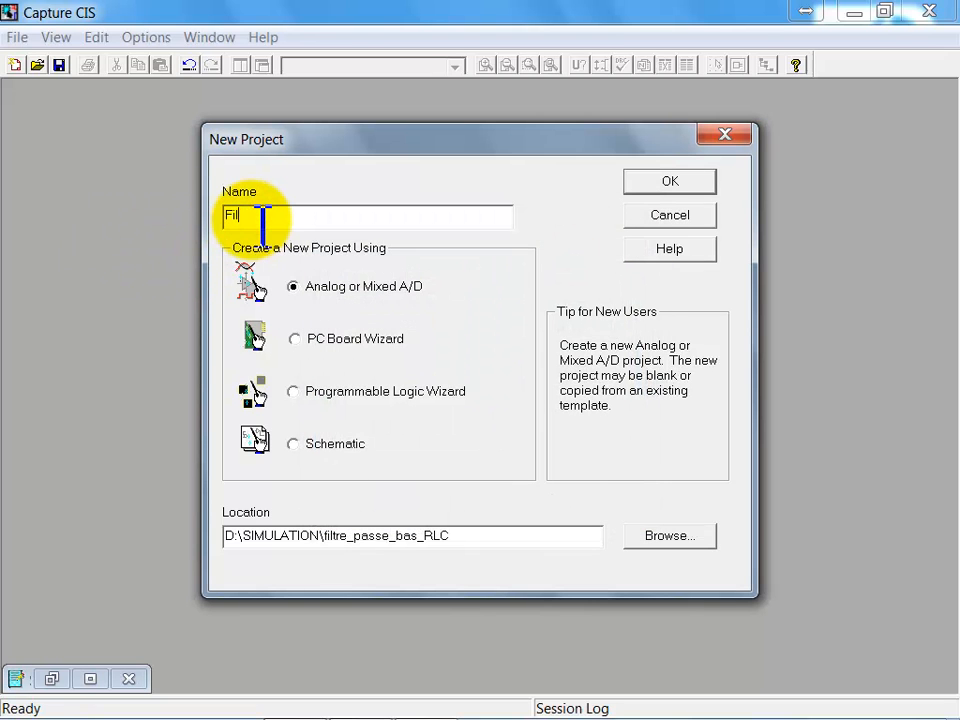
type("Filtre_passe_bas_RLC")
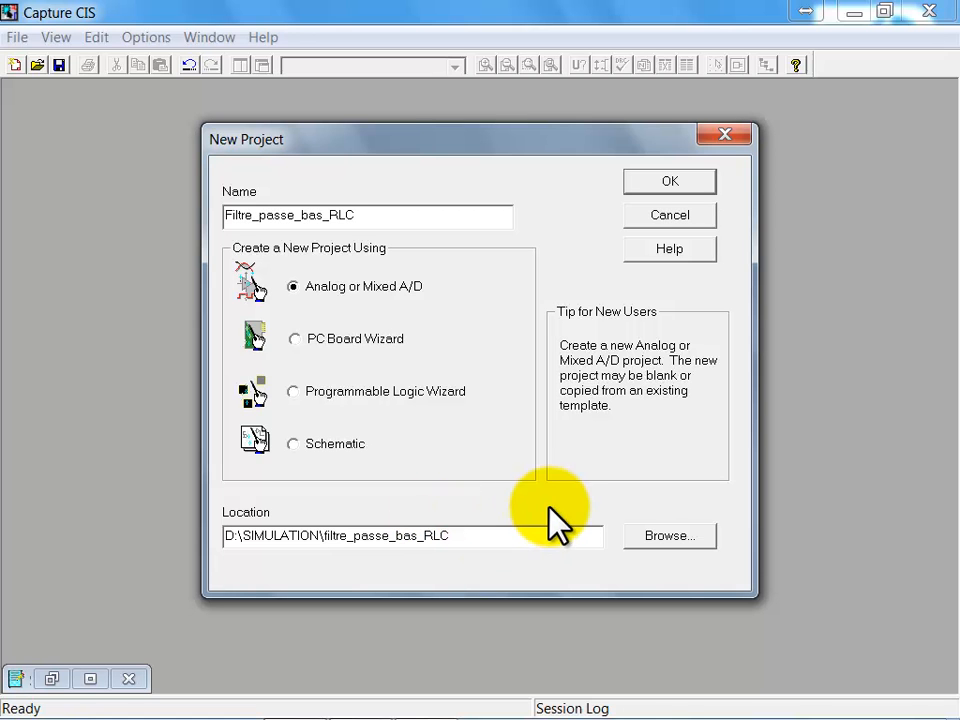
left_click(648, 182)
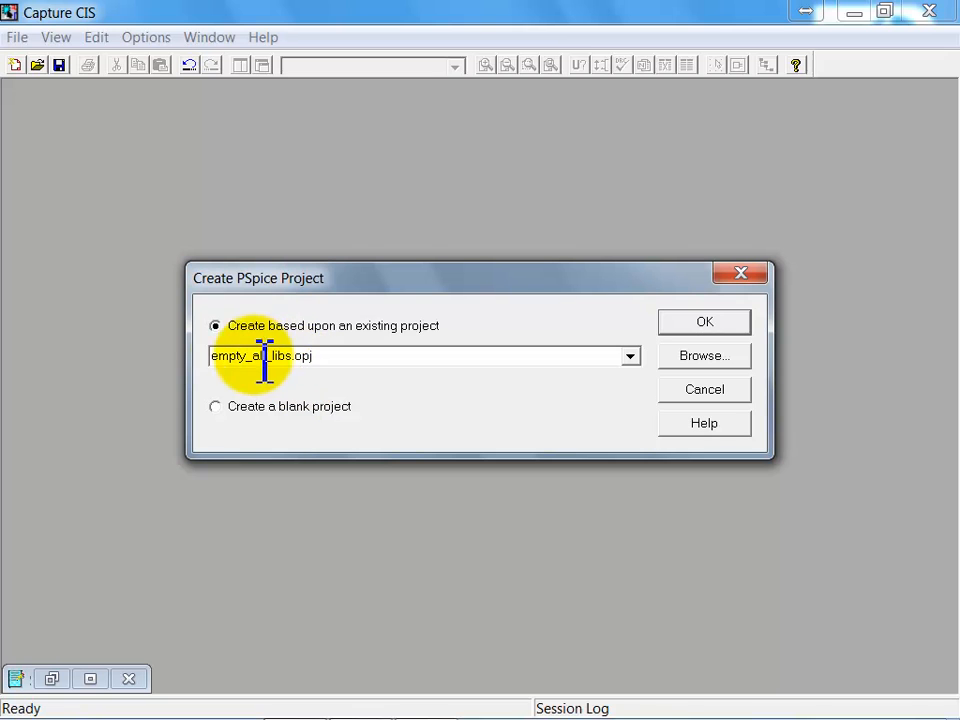
Step: Create the PSpice project based upon the existing project empty_all_libs.opj
left_click(630, 357)
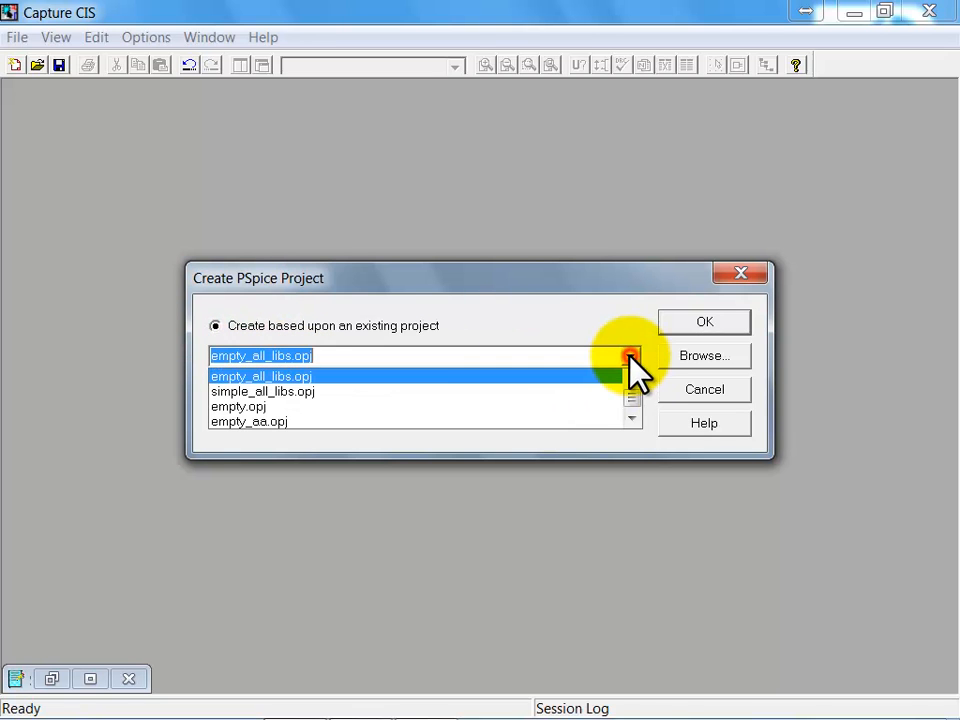
left_click(298, 375)
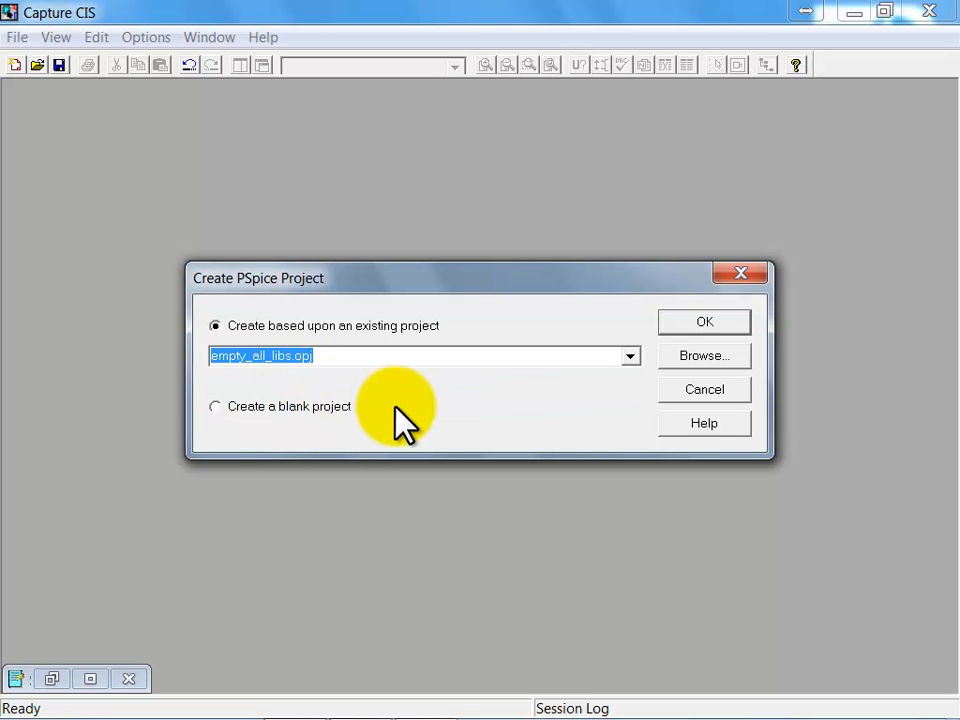
left_click(724, 322)
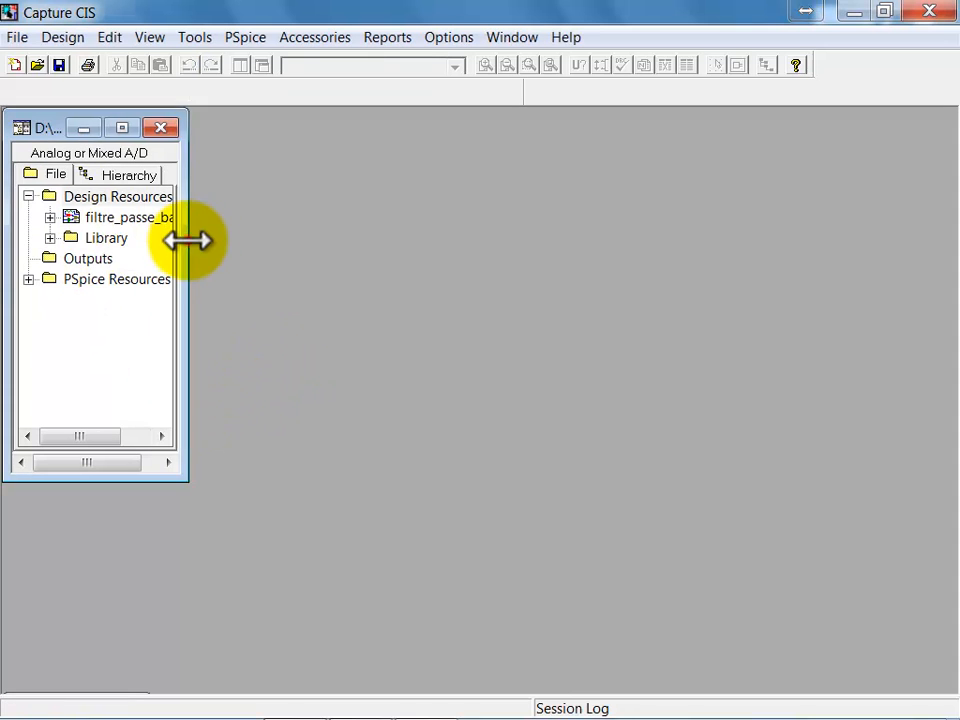
Step: Widen the project window, then open PAGE1 of SCHEMATIC1 in filtre_passe_bas_rlc.dsn and maximize the schematic page
left_click_drag(188, 240, 345, 242)
left_click(50, 217)
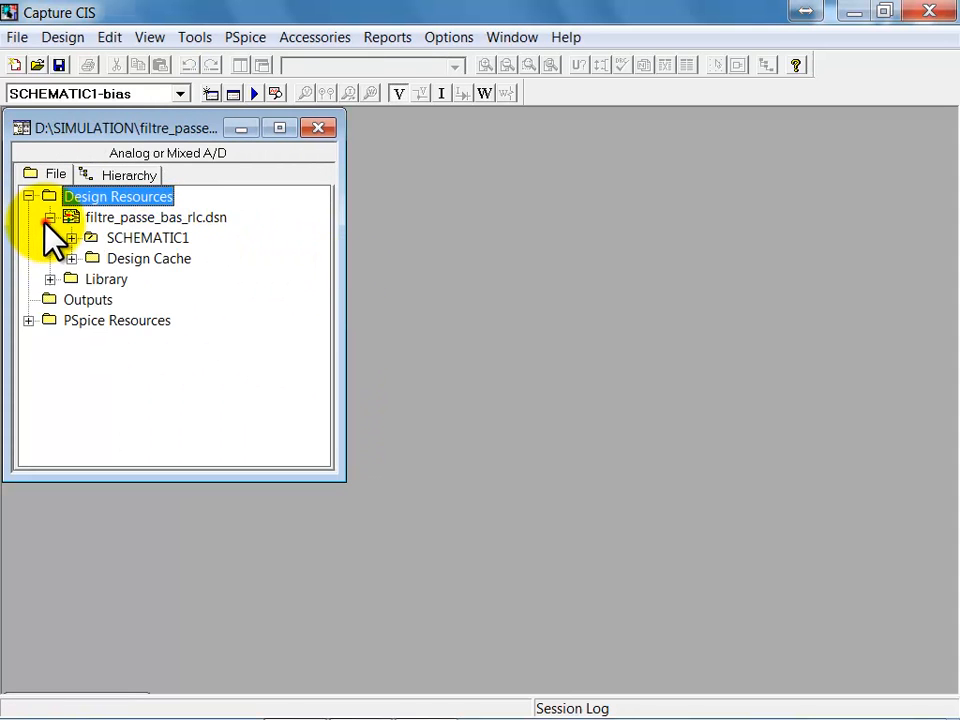
left_click(71, 238)
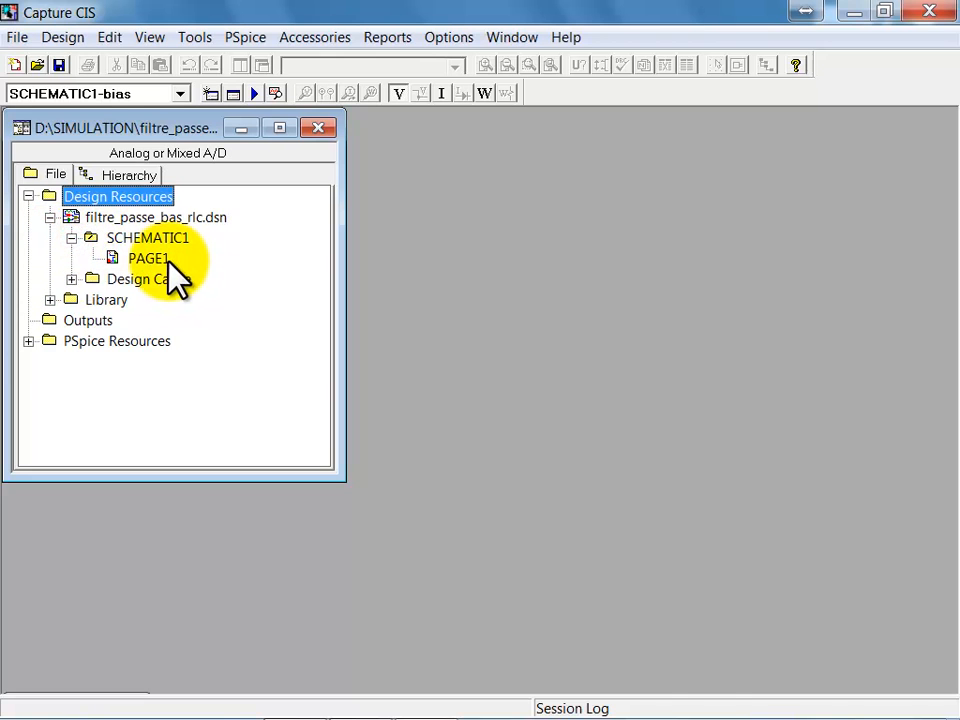
double_click(150, 259)
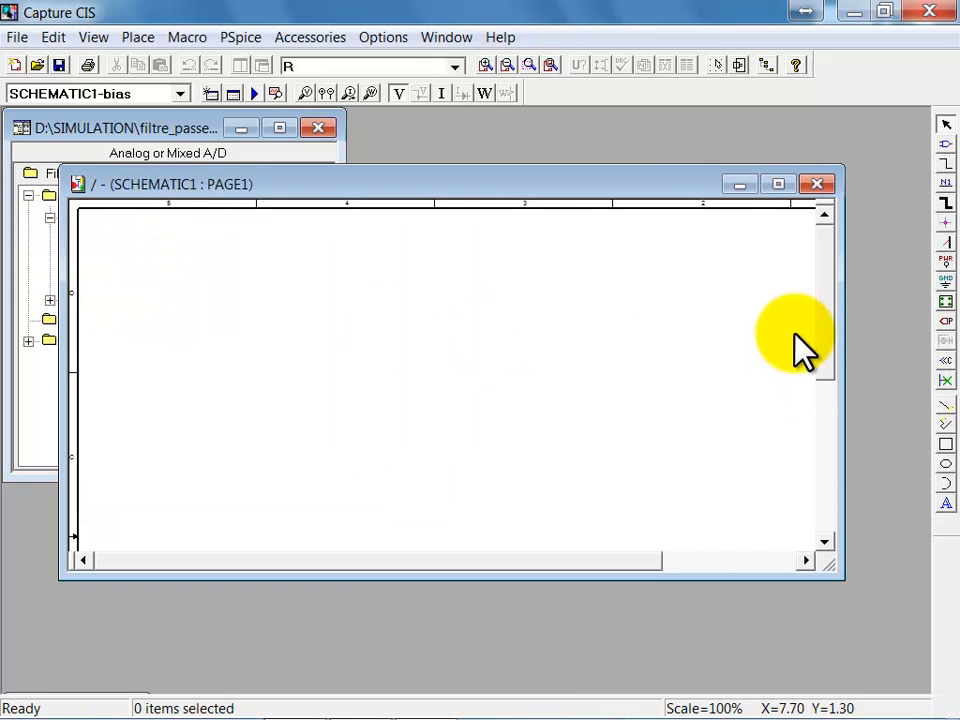
double_click(651, 187)
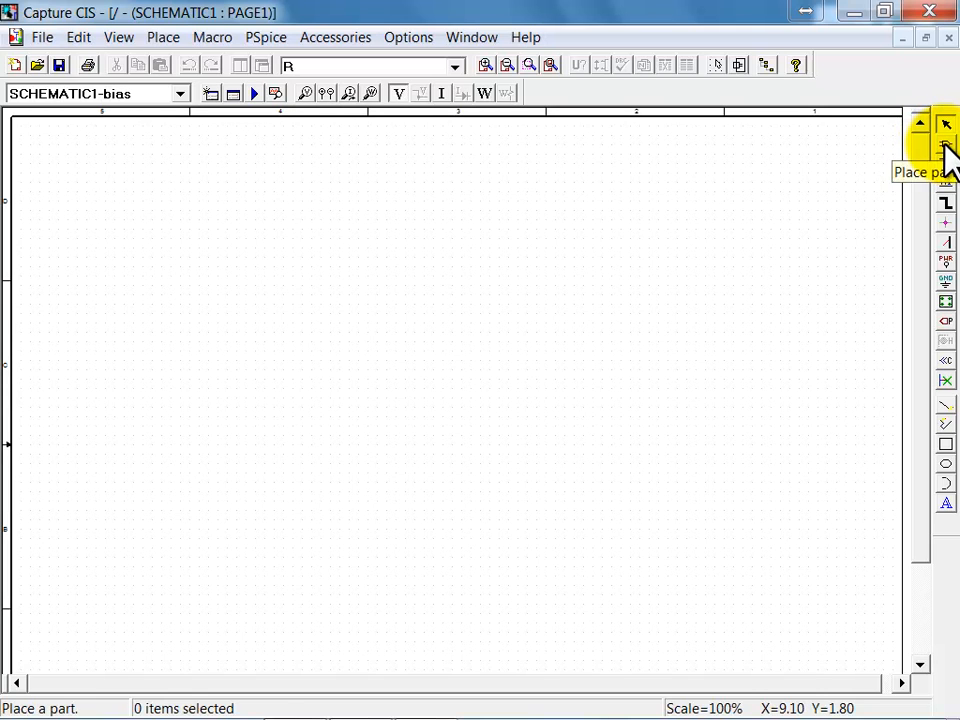
Step: Start placing a part and limit the part list to the ANALOG library
left_click(163, 40)
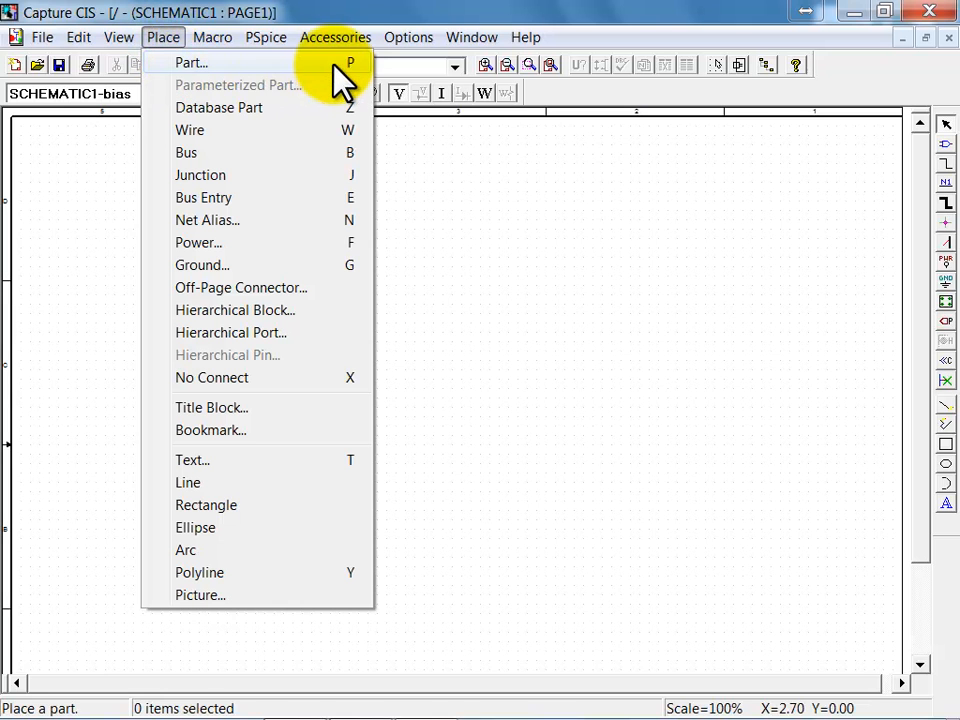
left_click(210, 64)
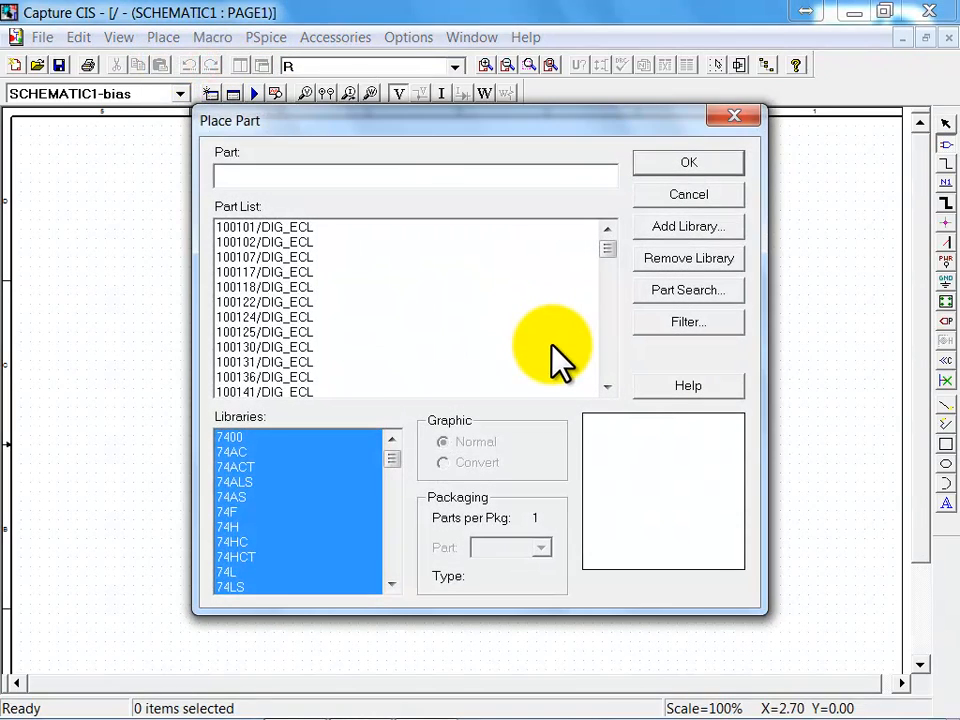
left_click_drag(392, 457, 393, 477)
left_click(392, 440)
left_click(392, 440)
left_click(245, 497)
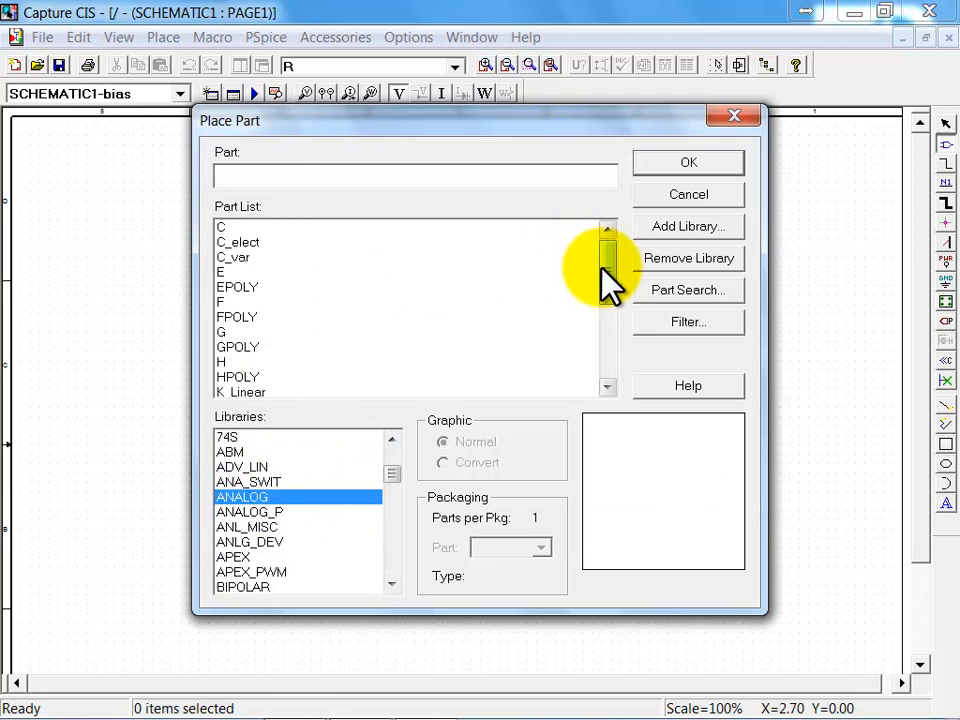
Step: Place one resistor R from the ANALOG library, rotated to vertical, near the middle of the page
left_click(252, 228)
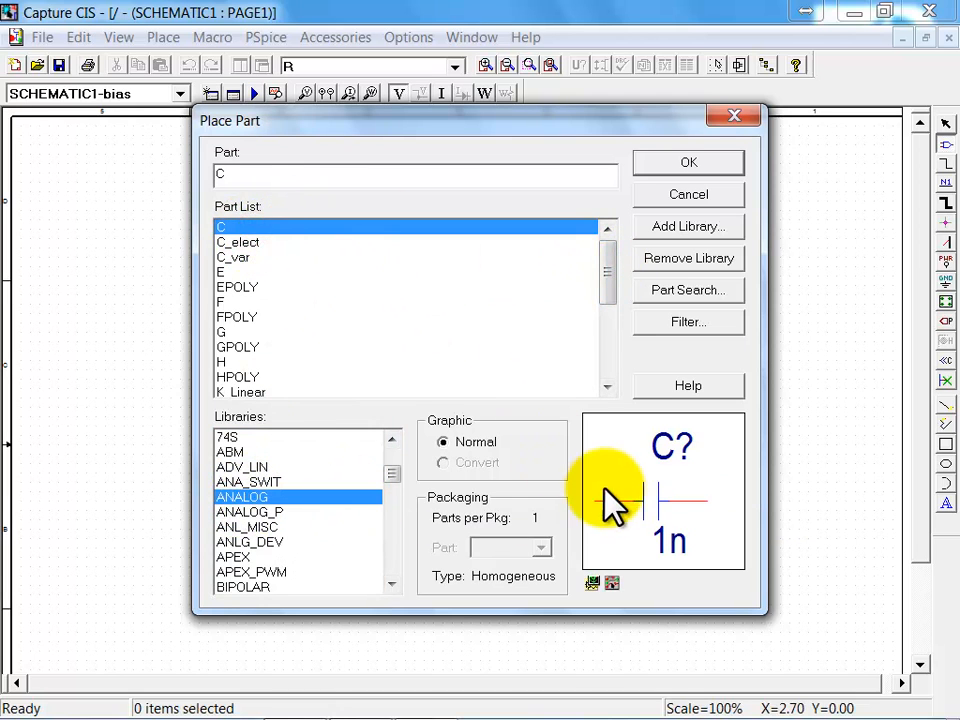
left_click_drag(605, 276, 605, 330)
left_click(234, 286)
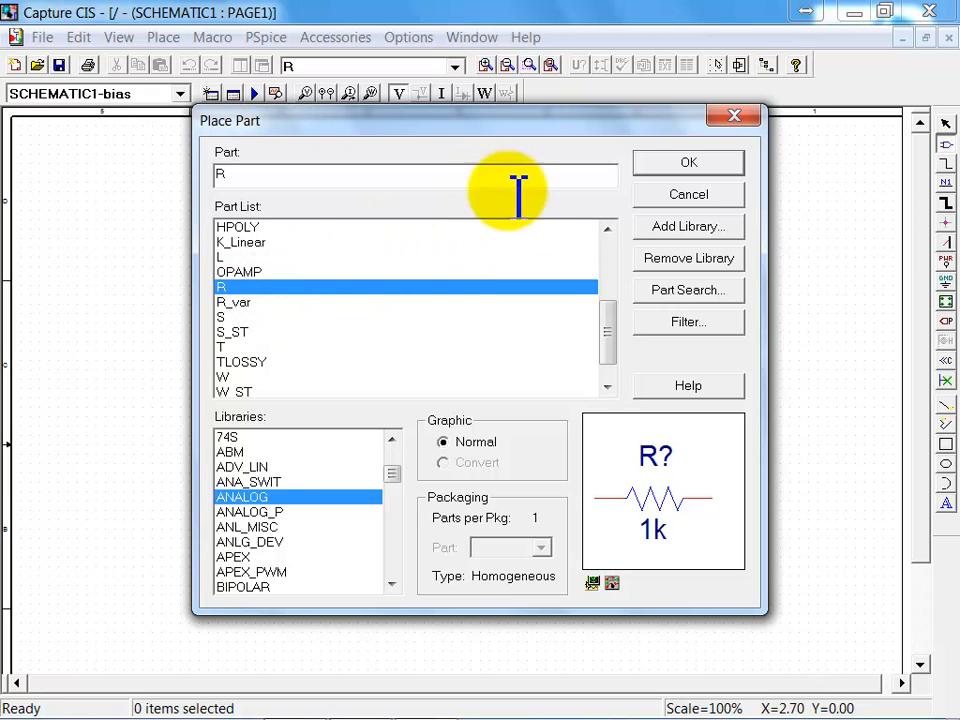
left_click(692, 162)
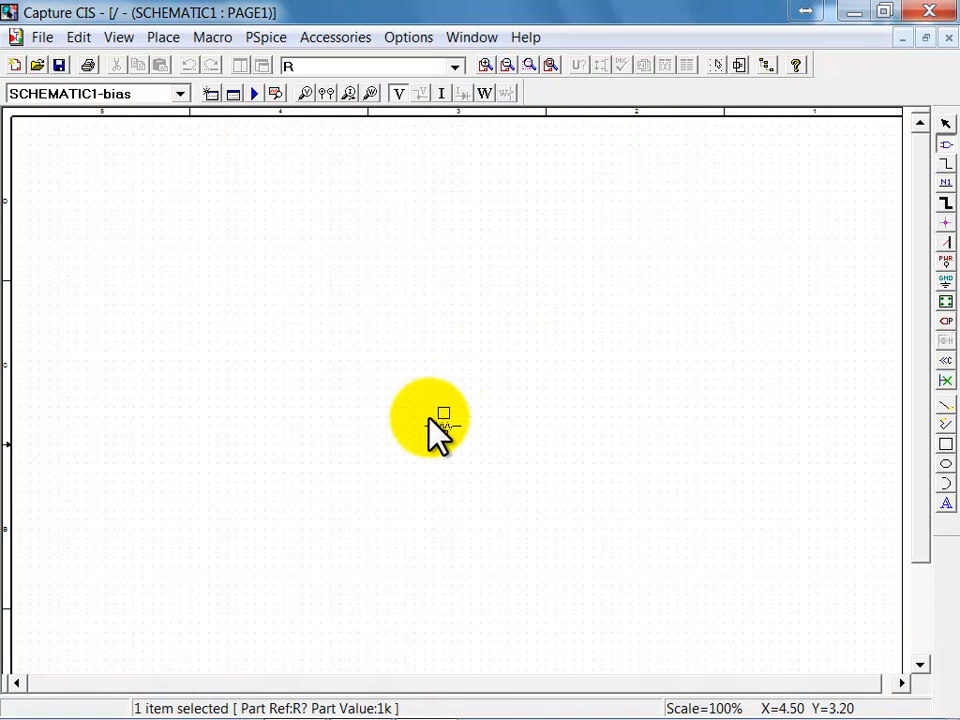
key("r")
left_click(436, 390)
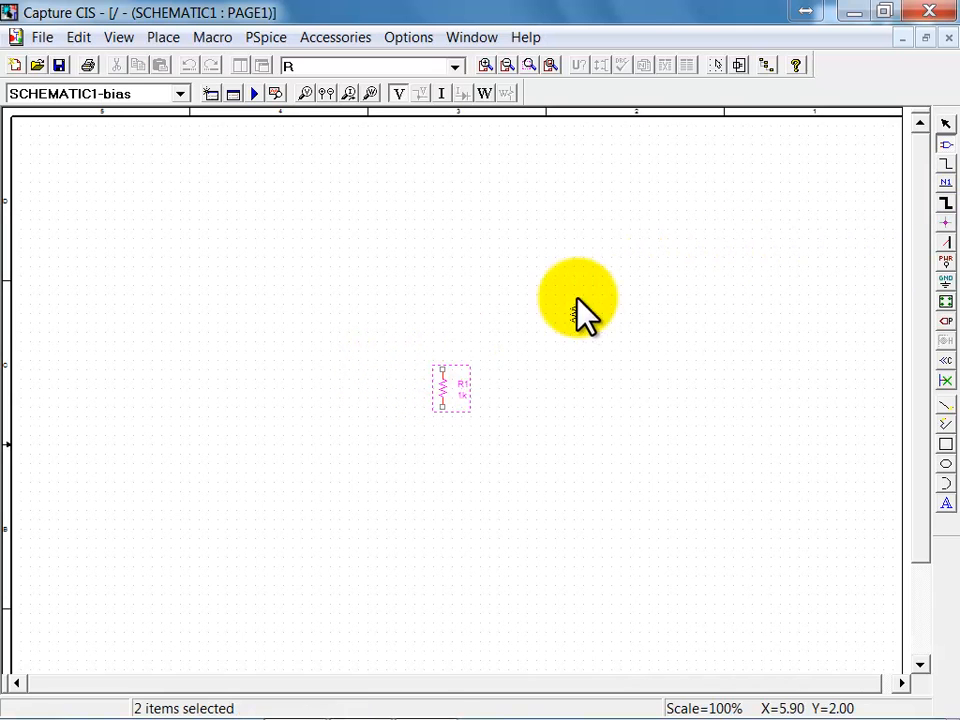
key("Escape")
Step: Set the value of resistor R1 to 6
left_click(464, 392)
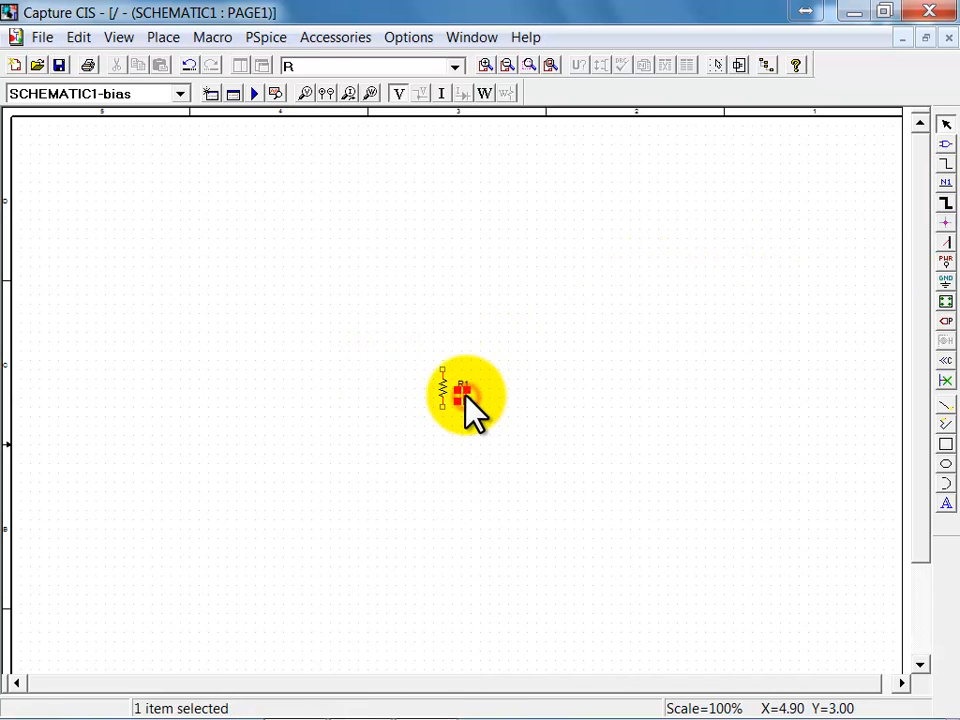
double_click(464, 393)
type("8")
key("BackSpace")
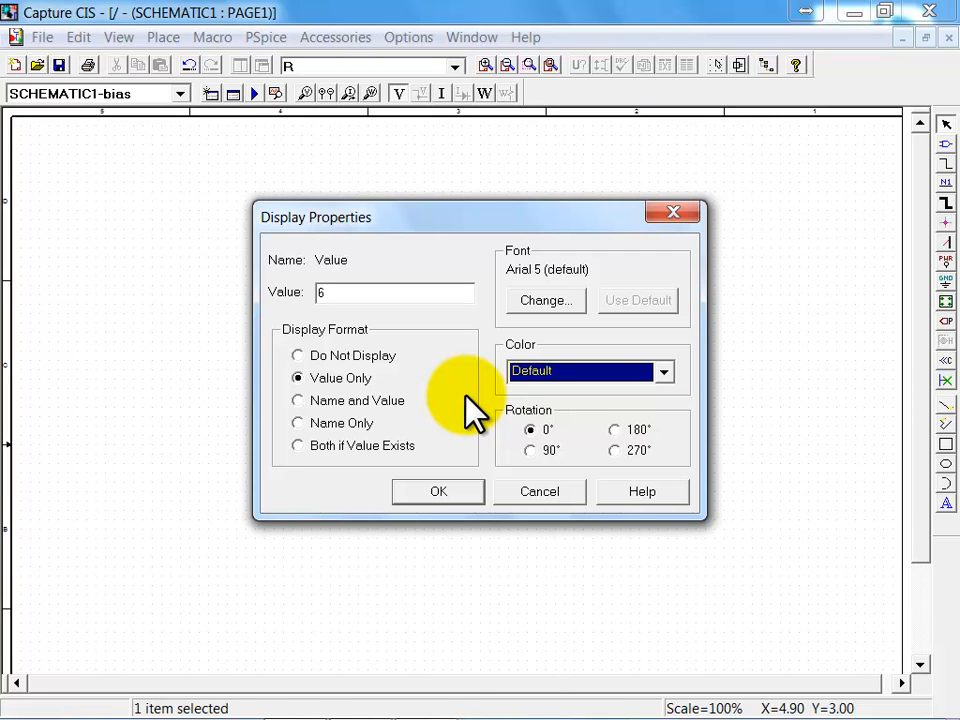
key("Return")
left_click(455, 424)
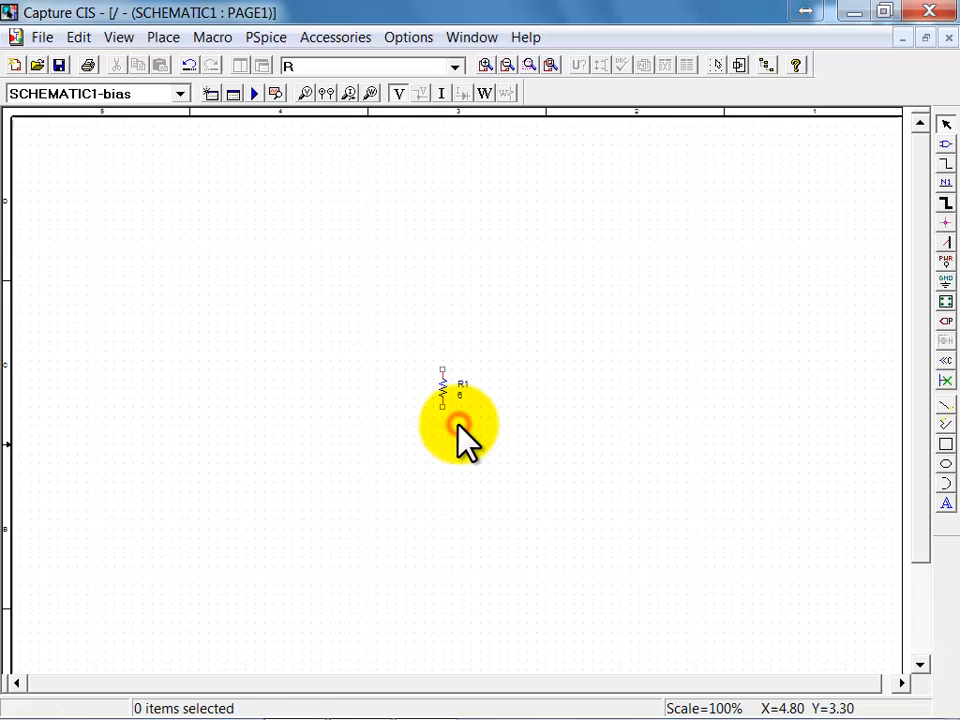
Step: Place one inductor L from the ANALOG library horizontally, above and to the left of resistor R1
left_click(946, 145)
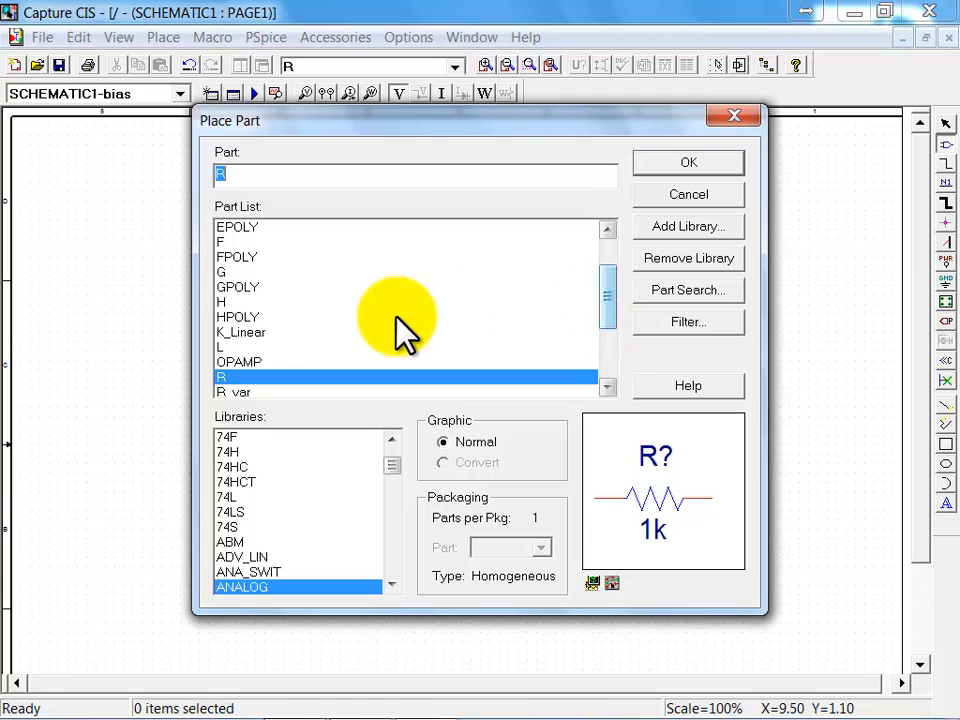
left_click(220, 347)
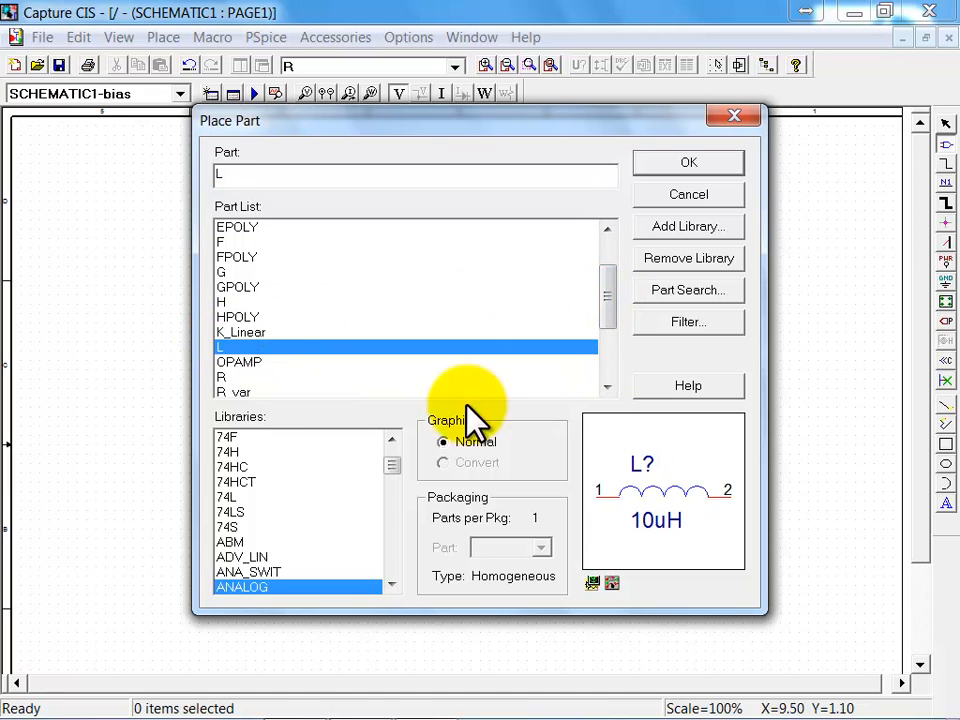
left_click(689, 164)
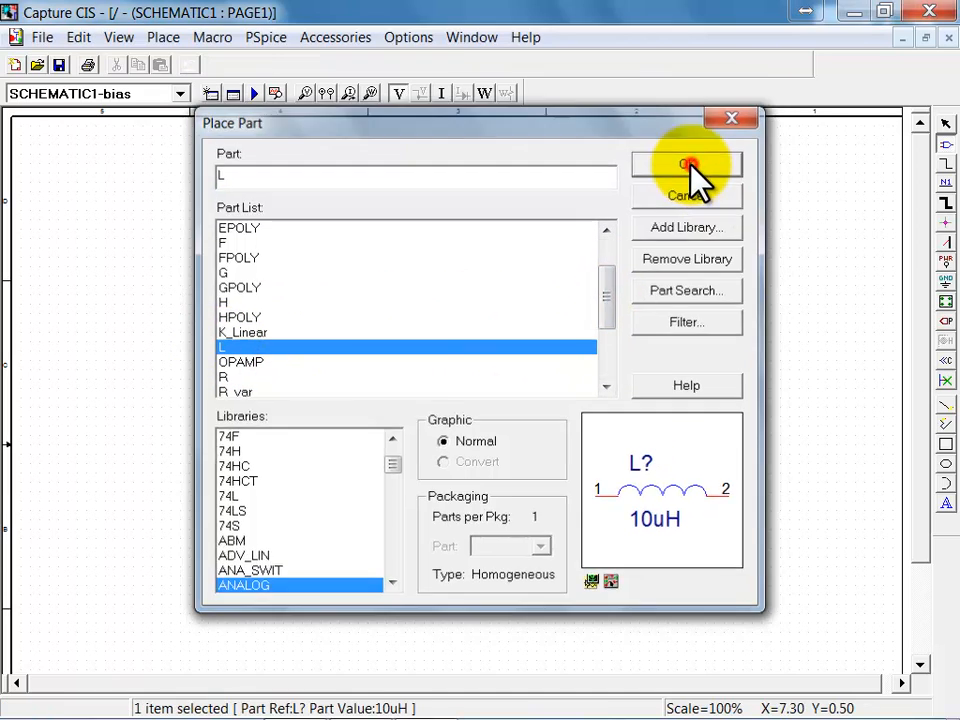
left_click(307, 328)
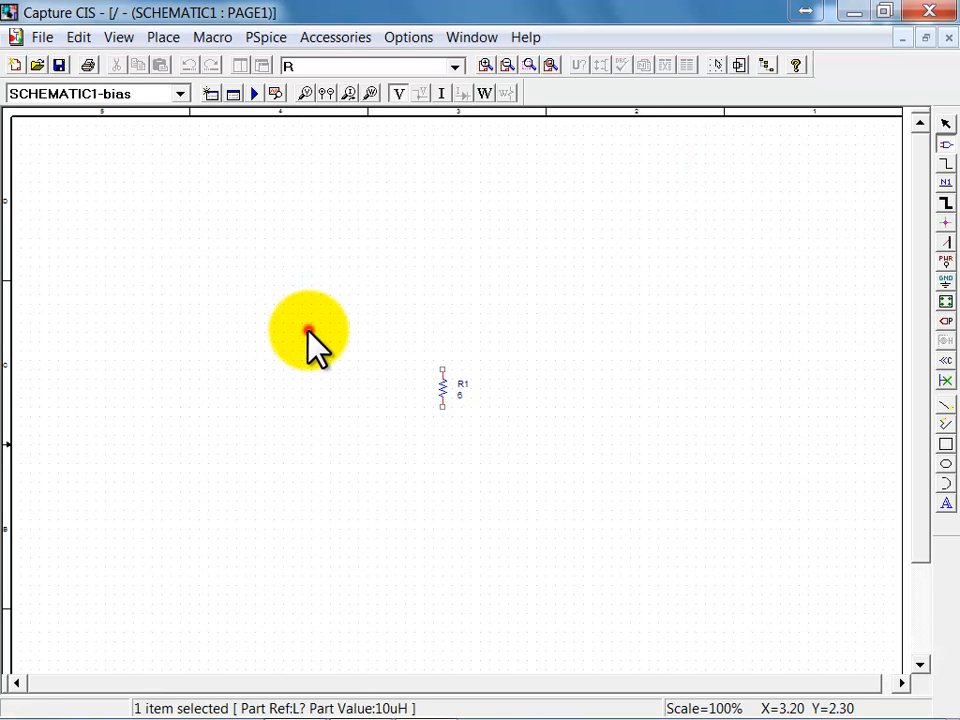
Step: Place one capacitor C from the ANALOG library, rotated to vertical, between inductor L1 and resistor R1
left_click(945, 146)
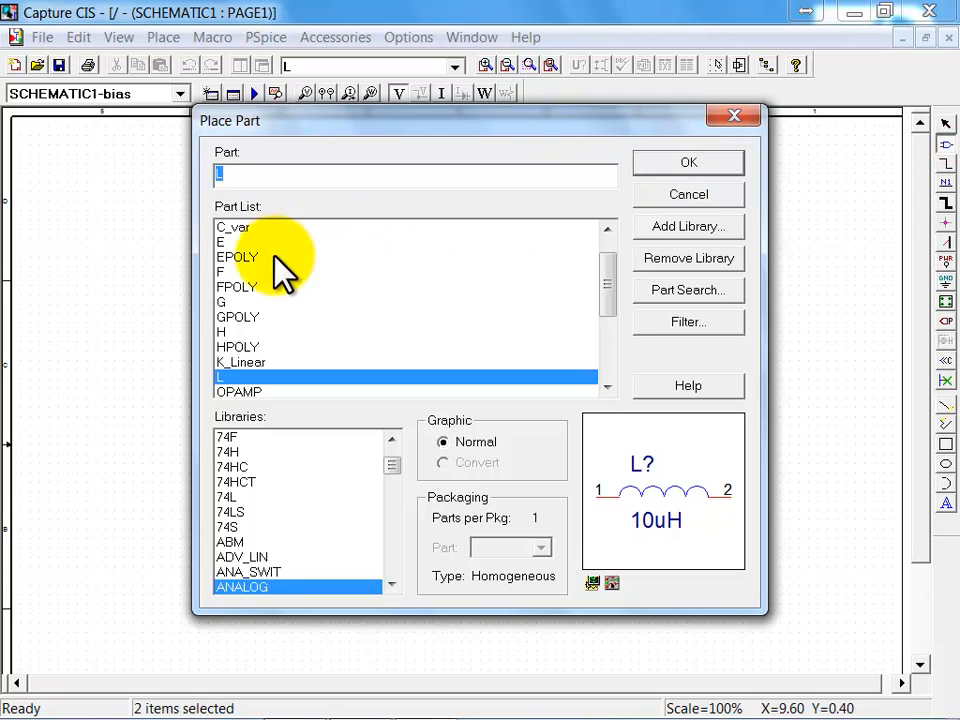
left_click_drag(619, 300, 606, 285)
left_click(278, 228)
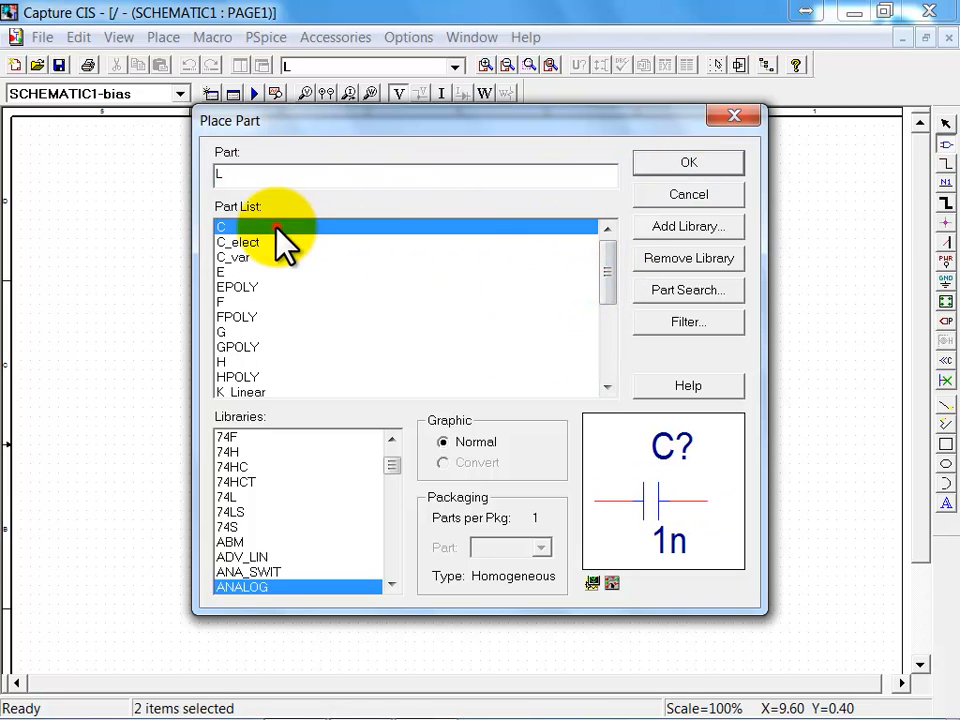
left_click(712, 164)
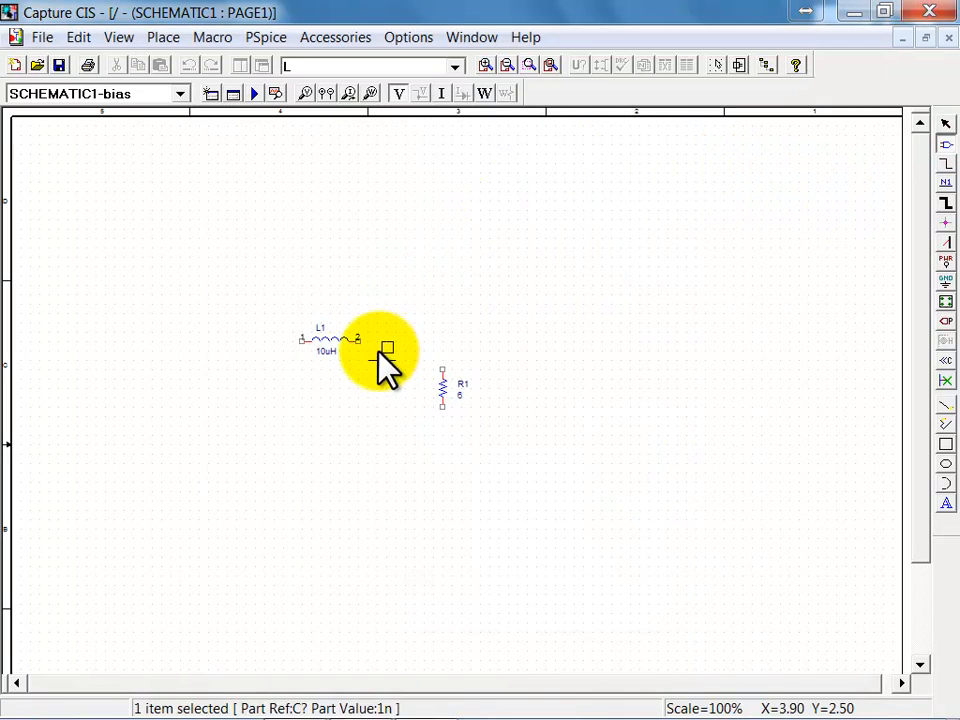
key("r")
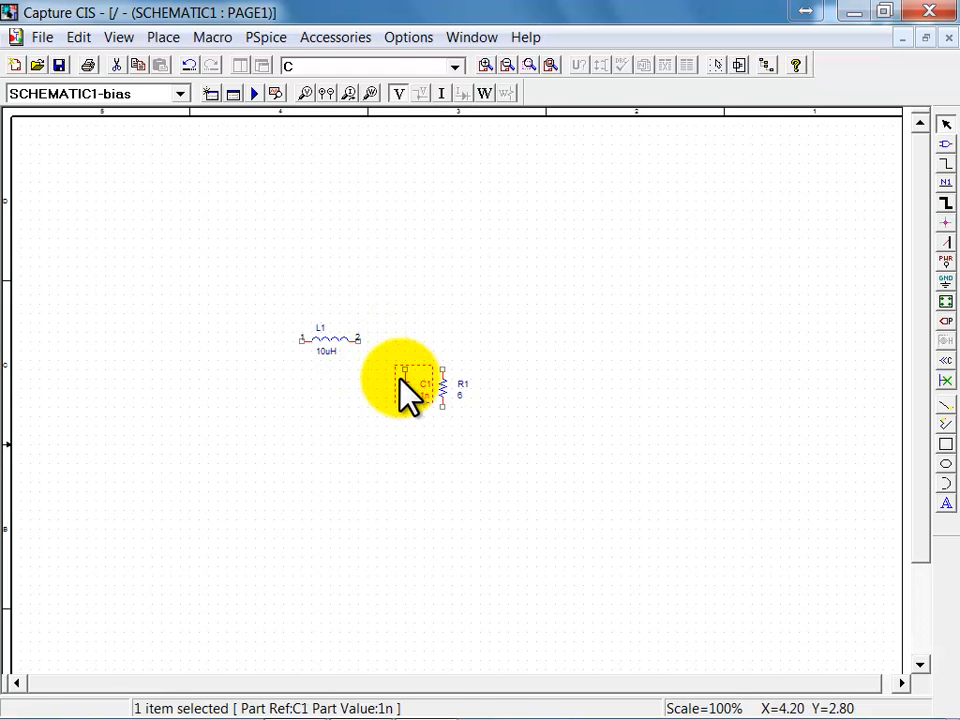
Step: Mirror capacitor C1 horizontally so its labels sit on the side away from R1, and deselect it
right_click(403, 381)
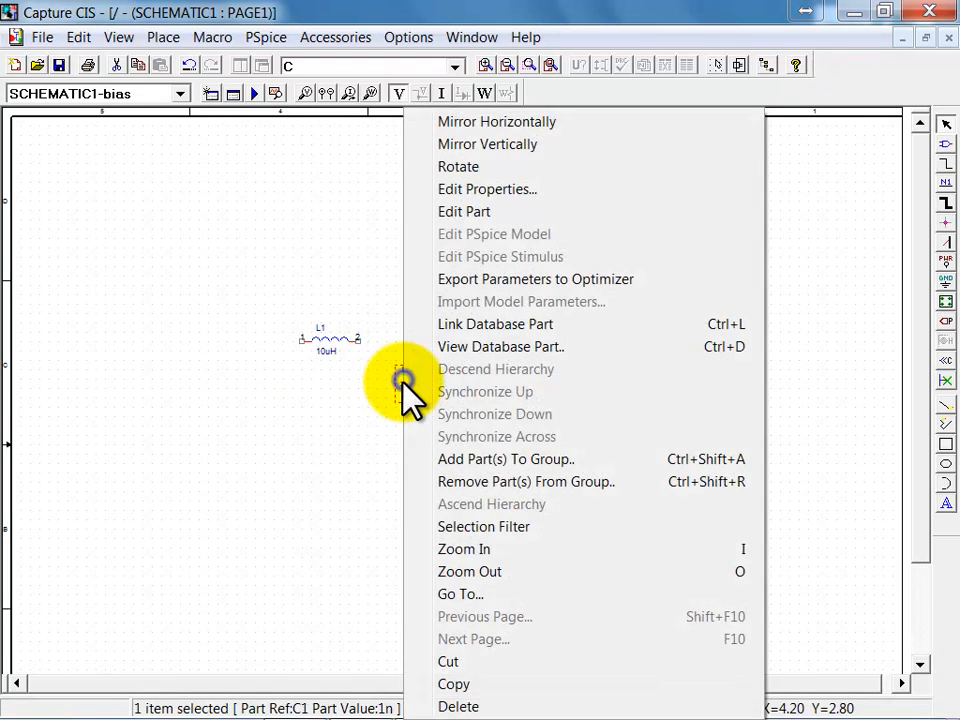
left_click(529, 124)
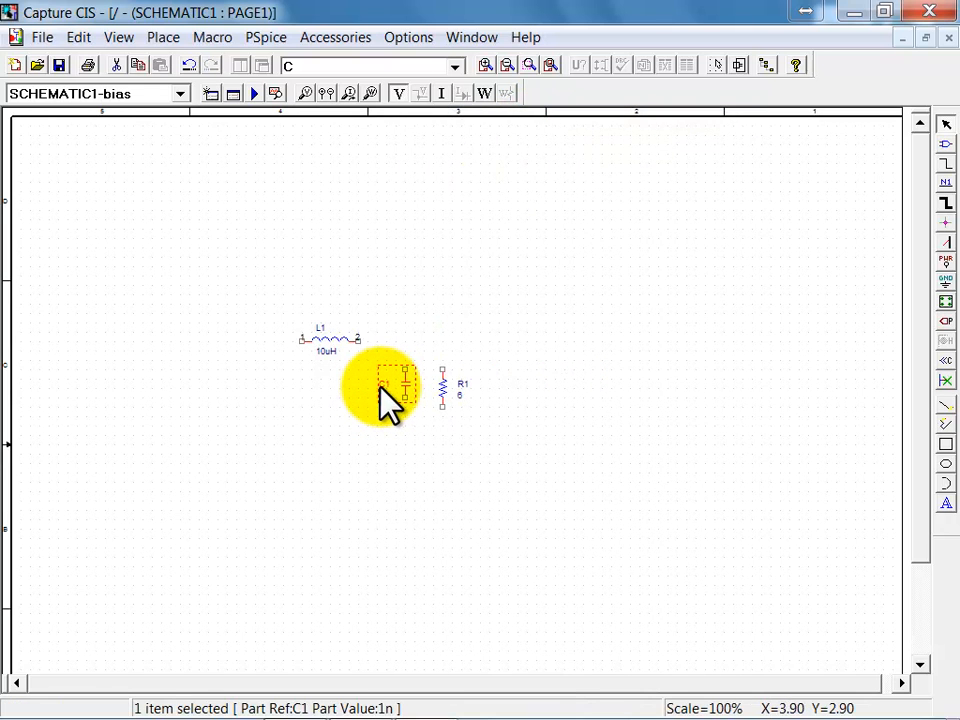
left_click(416, 448)
Step: Wire pin 2 of L1 to the upper pin of R1 and join the upper pin of C1 to that wire
key("shift+w")
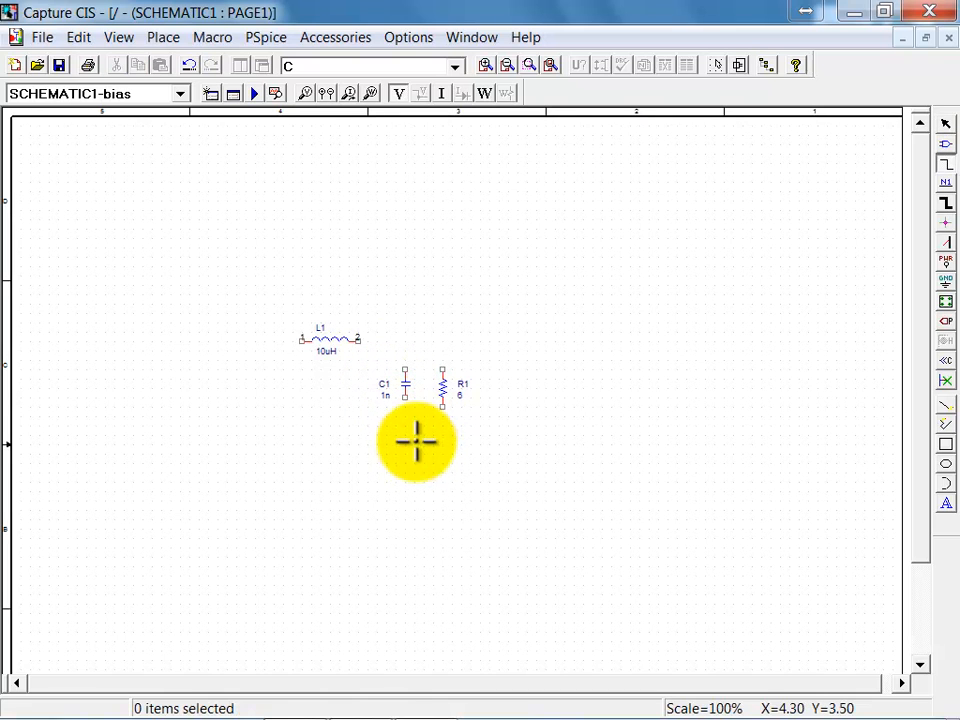
left_click(358, 340)
left_click(442, 368)
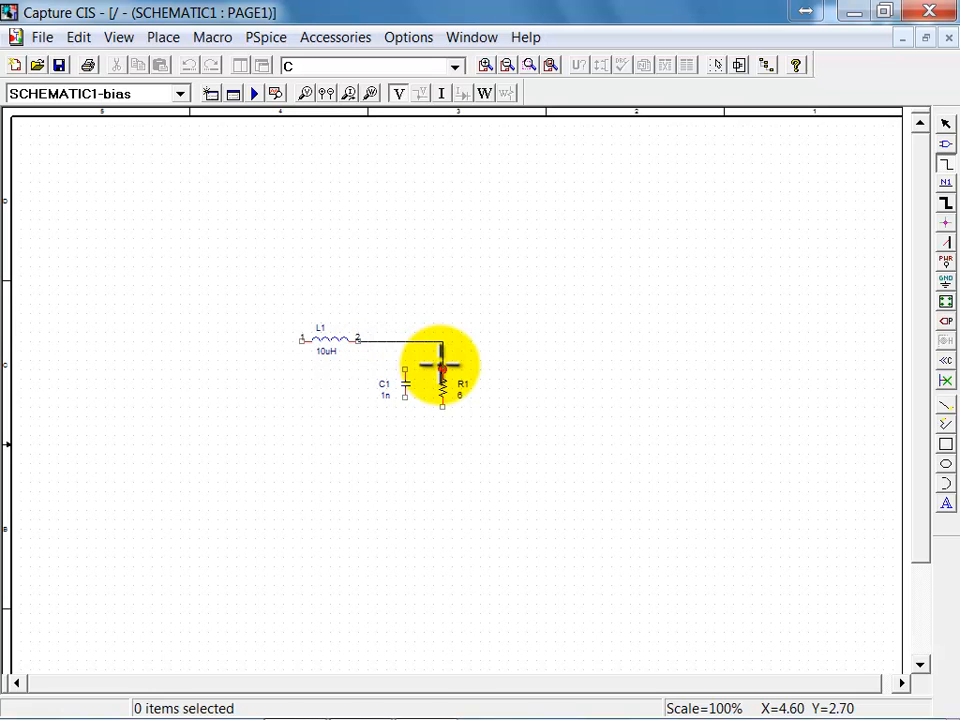
left_click(405, 368)
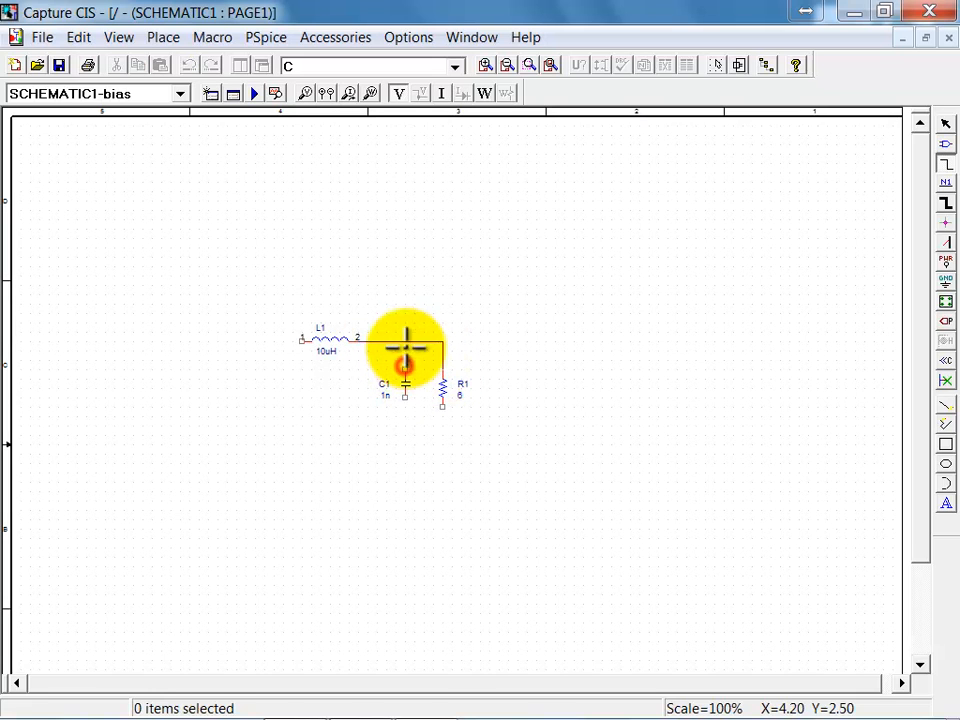
left_click(405, 341)
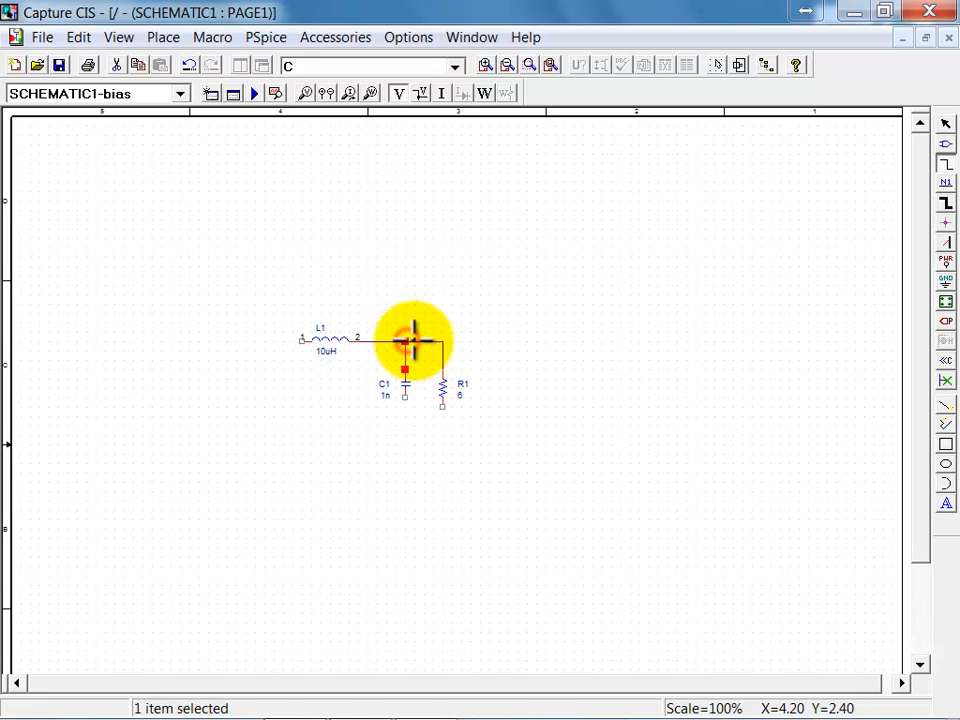
Step: Draw the lower rail from R1's lower pin leftward past L1, and a short wire leftward from pin 1 of L1
left_click(442, 408)
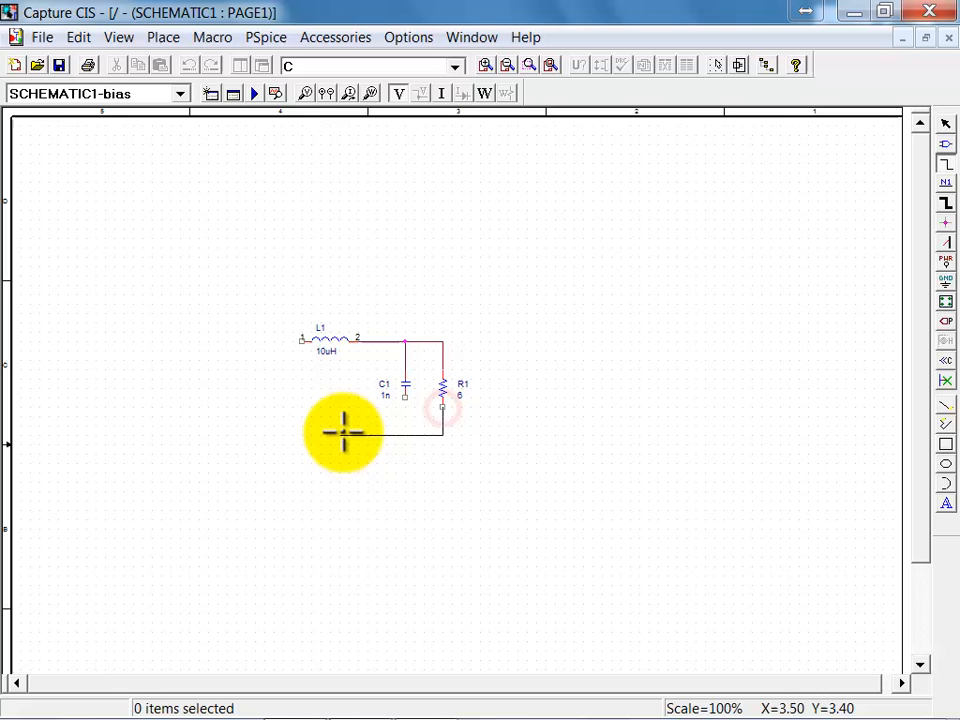
double_click(262, 434)
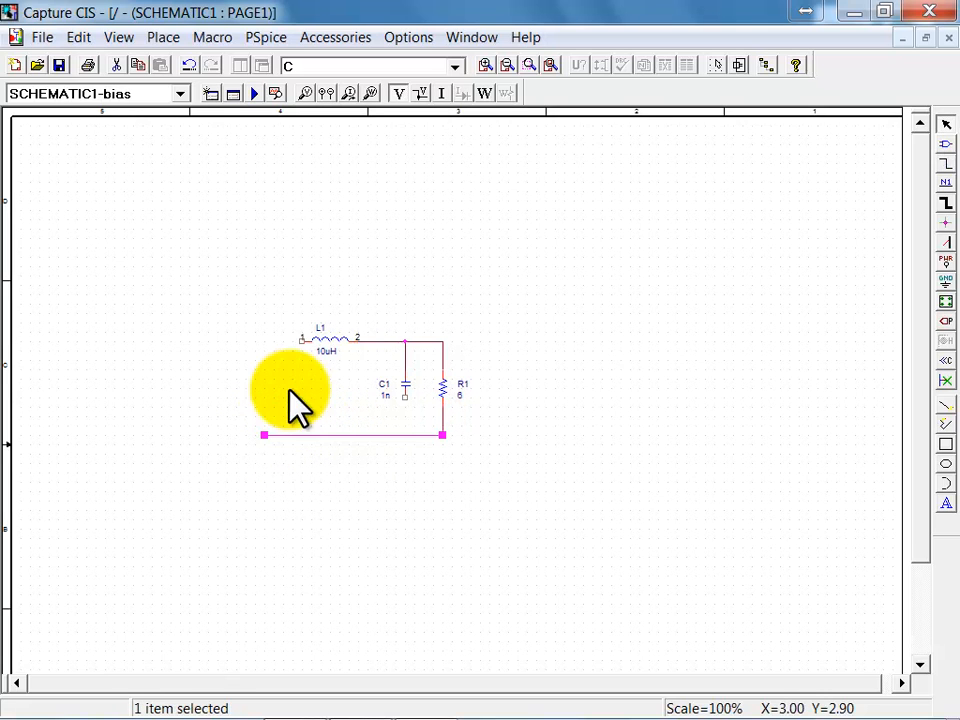
left_click(277, 337)
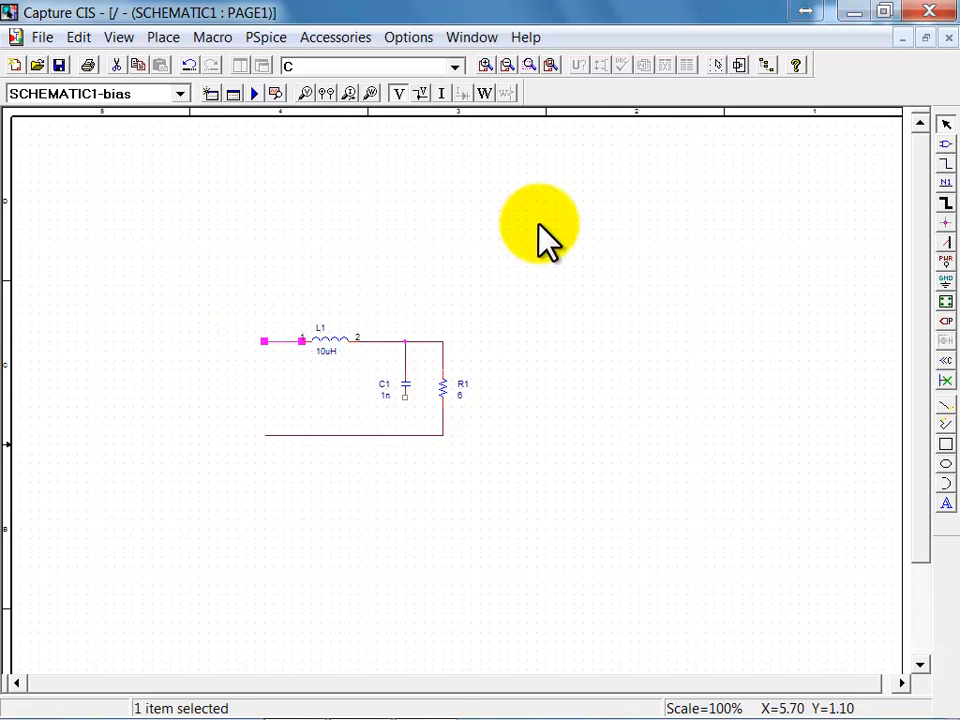
Step: Wire the lower pin of C1 to the lower rail and add a short downward stub at the rail's left end
left_click(946, 163)
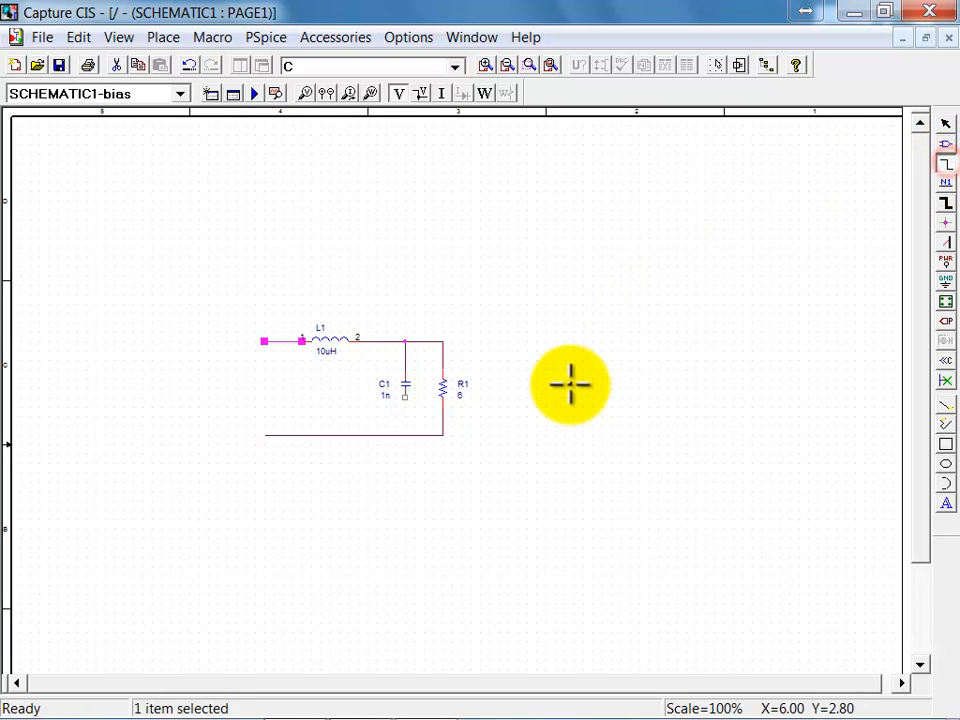
left_click(405, 397)
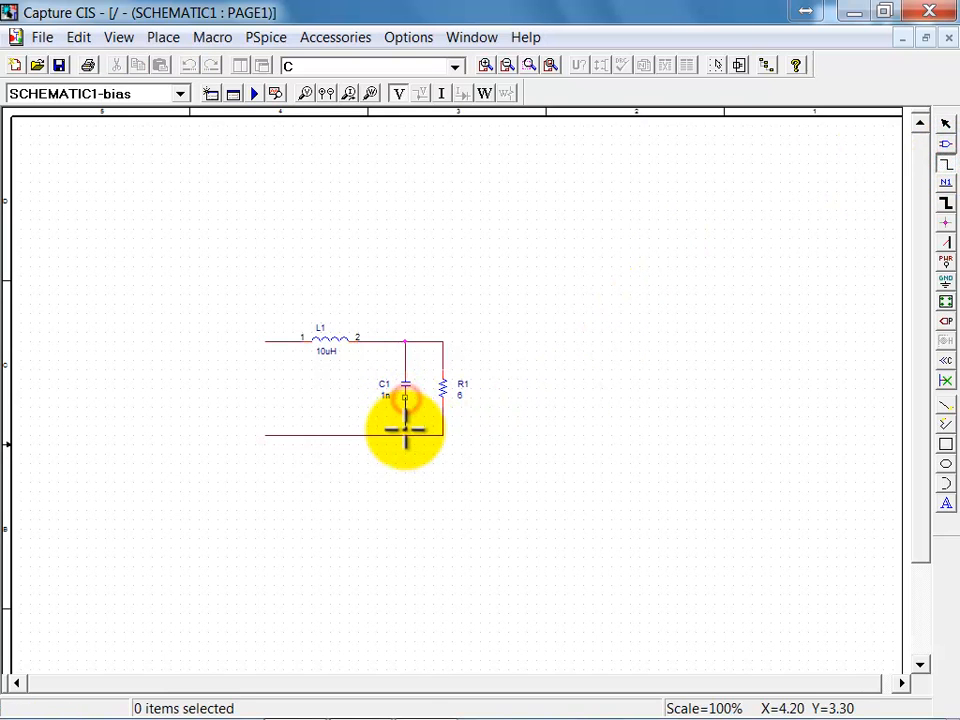
left_click(405, 433)
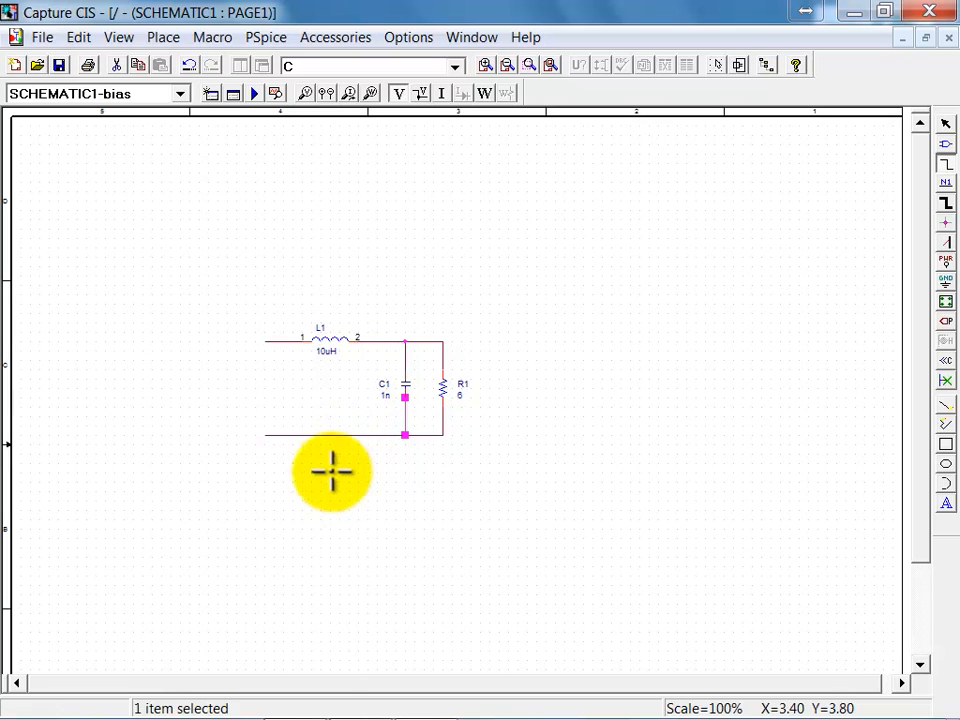
left_click(265, 435)
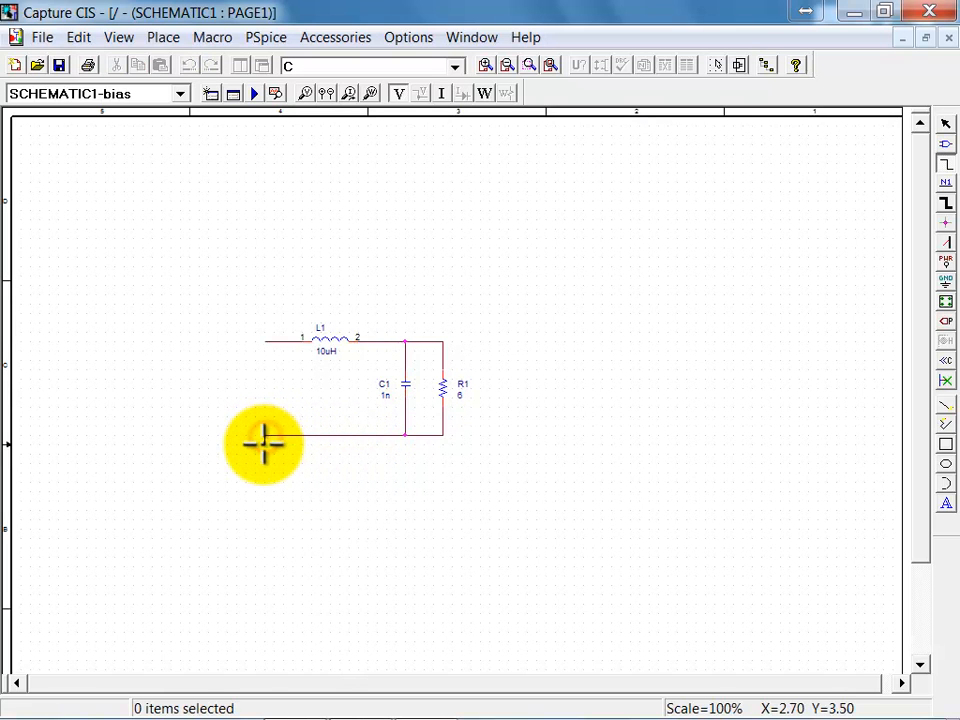
left_click(442, 528)
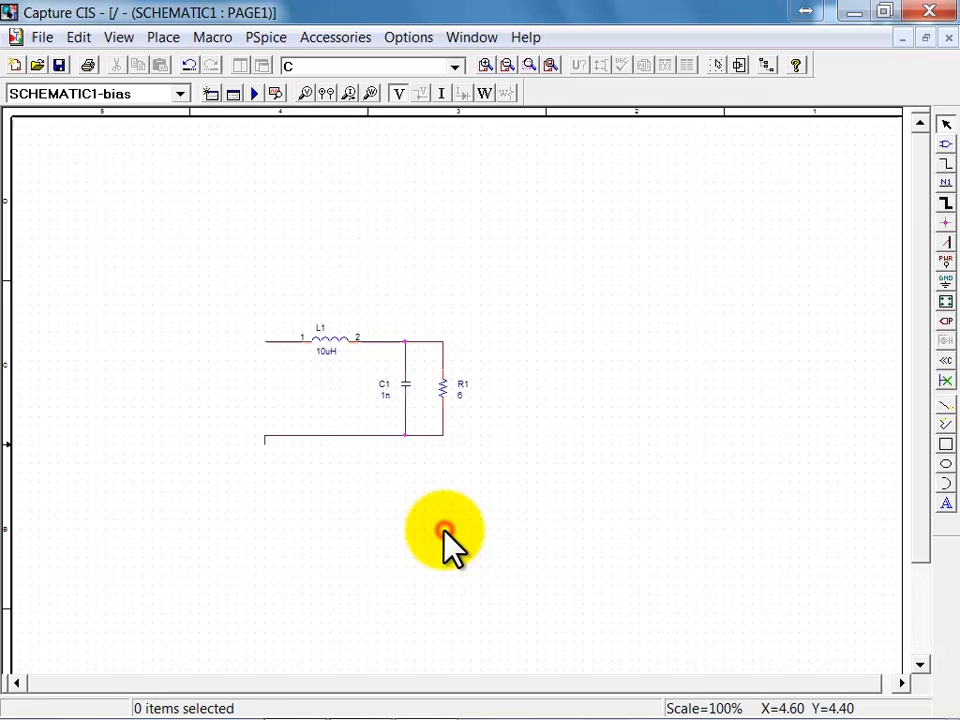
Step: Place the ground symbol 0/SOURCE on the stub at the left end of the lower rail
left_click(943, 285)
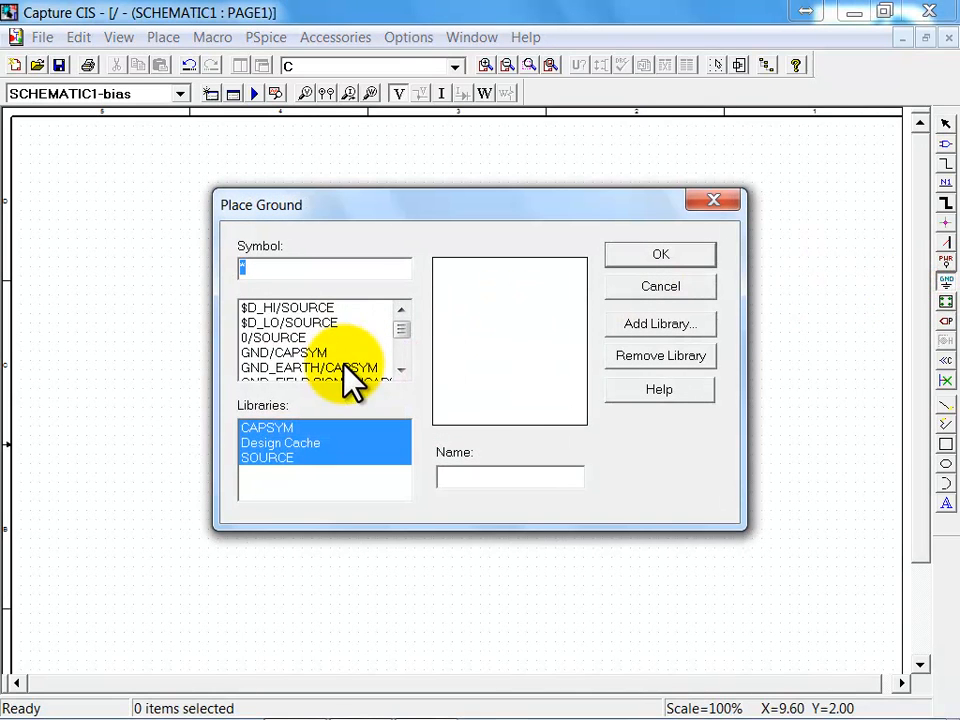
left_click(272, 338)
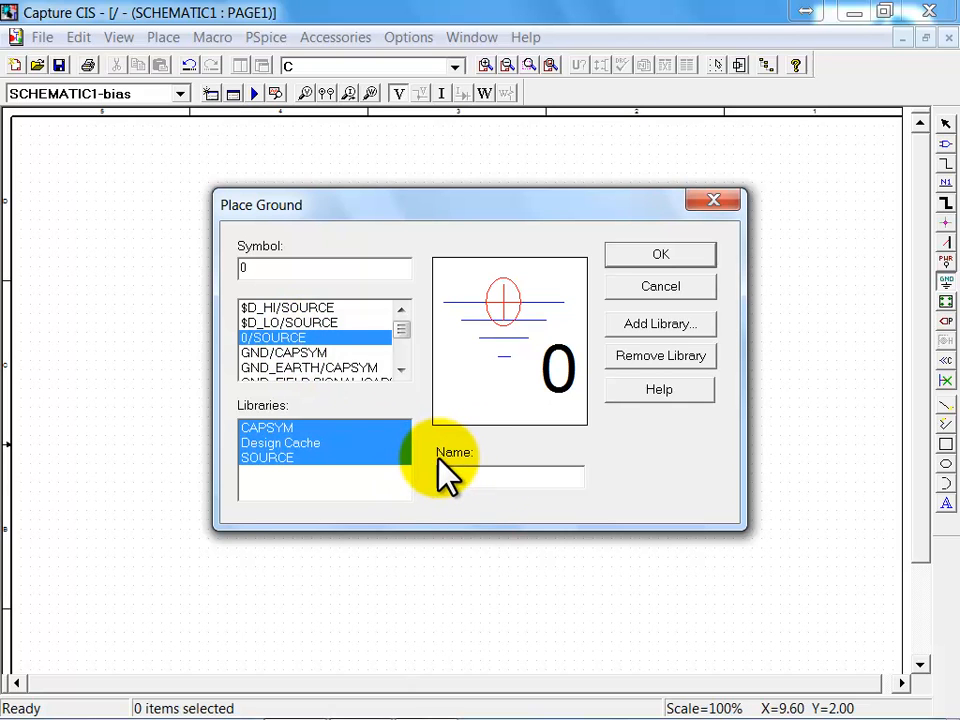
left_click(683, 256)
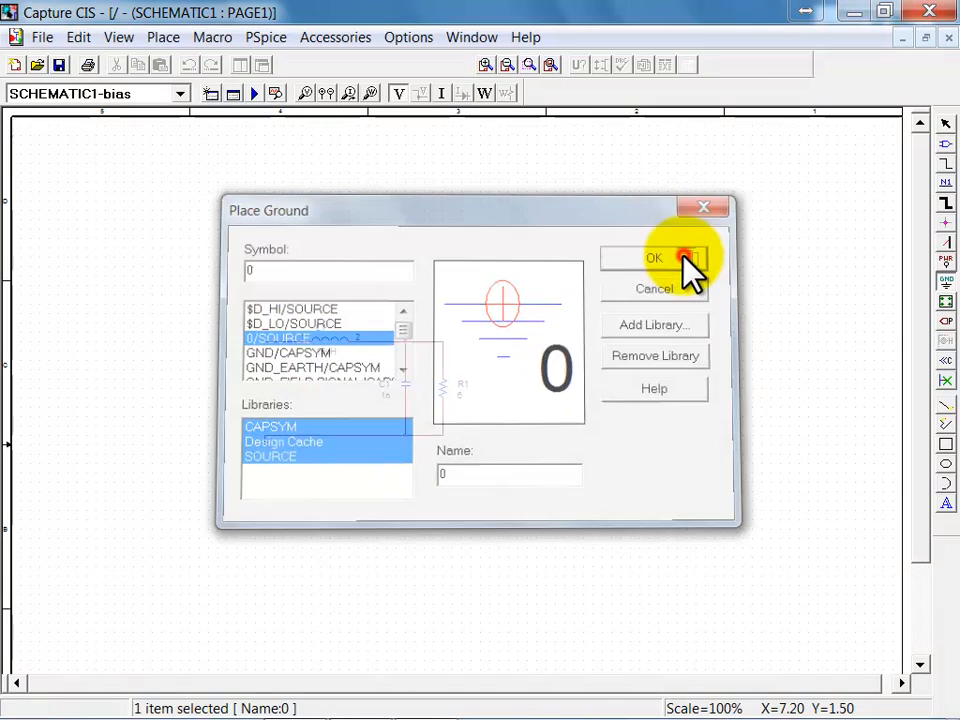
left_click(261, 454)
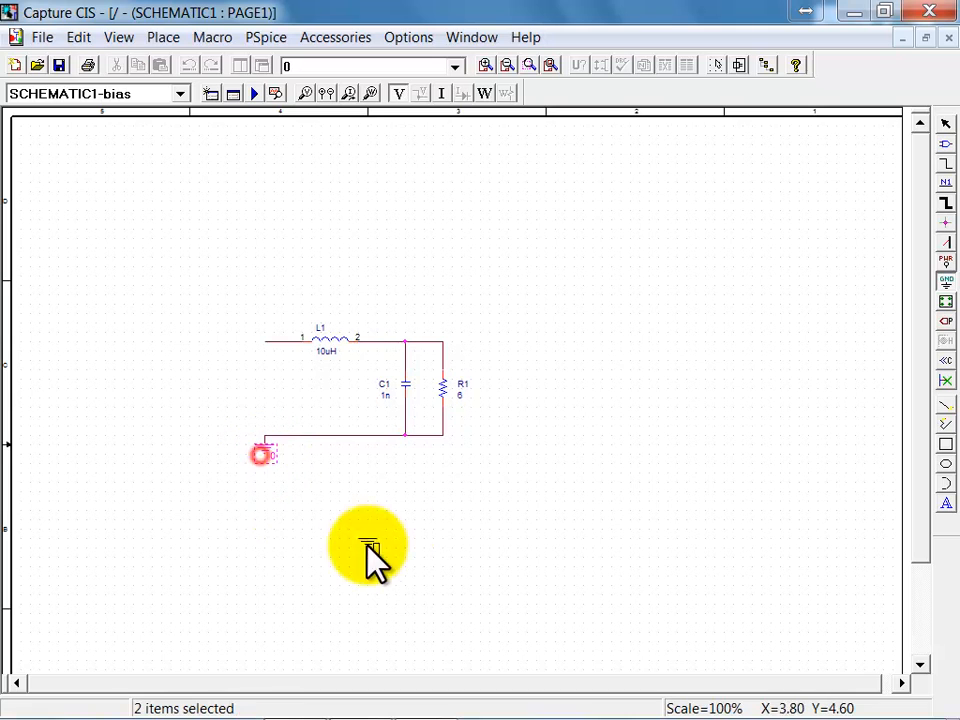
left_click(600, 467)
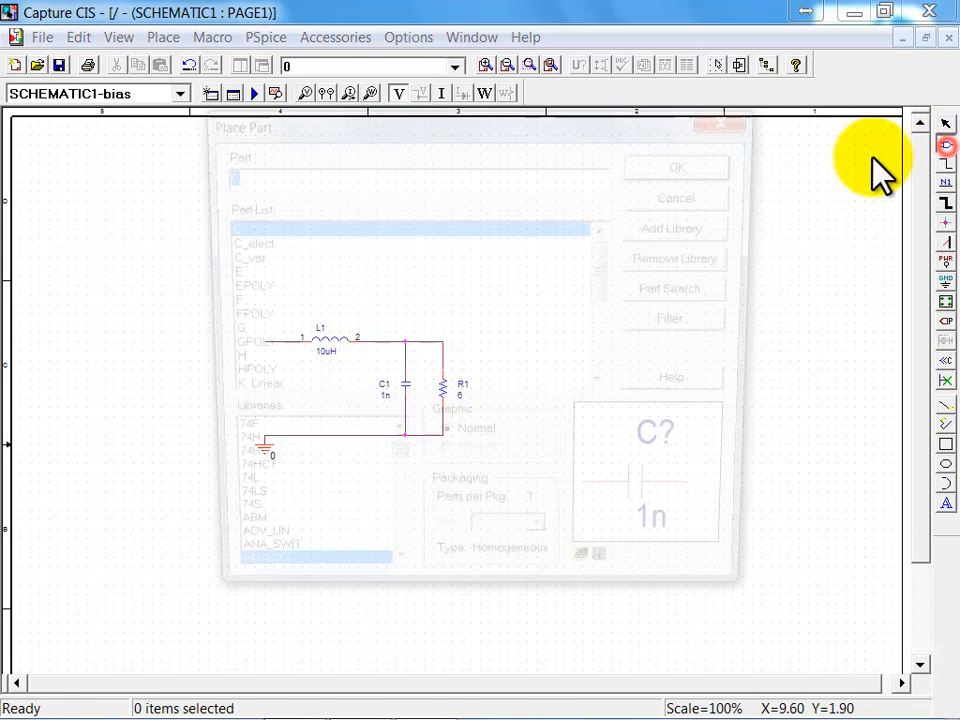
Step: Place one VPULSE source from the SOURCE library between L1's open input wire and the grounded rail
left_click(946, 146)
left_click_drag(612, 280, 615, 321)
left_click_drag(395, 473, 377, 561)
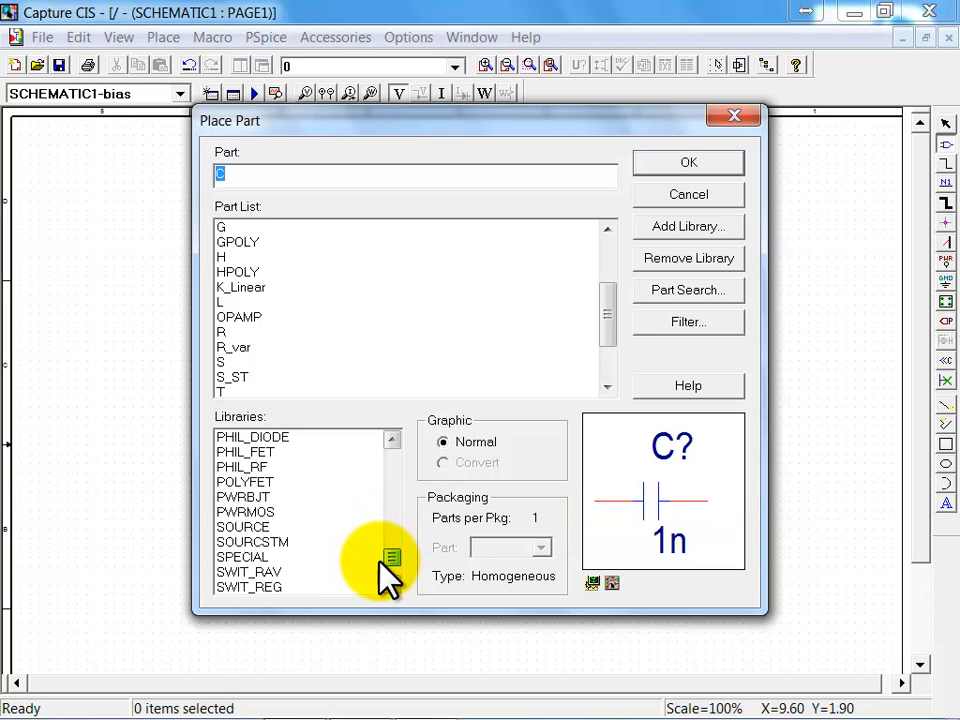
left_click(256, 527)
left_click_drag(603, 268, 607, 369)
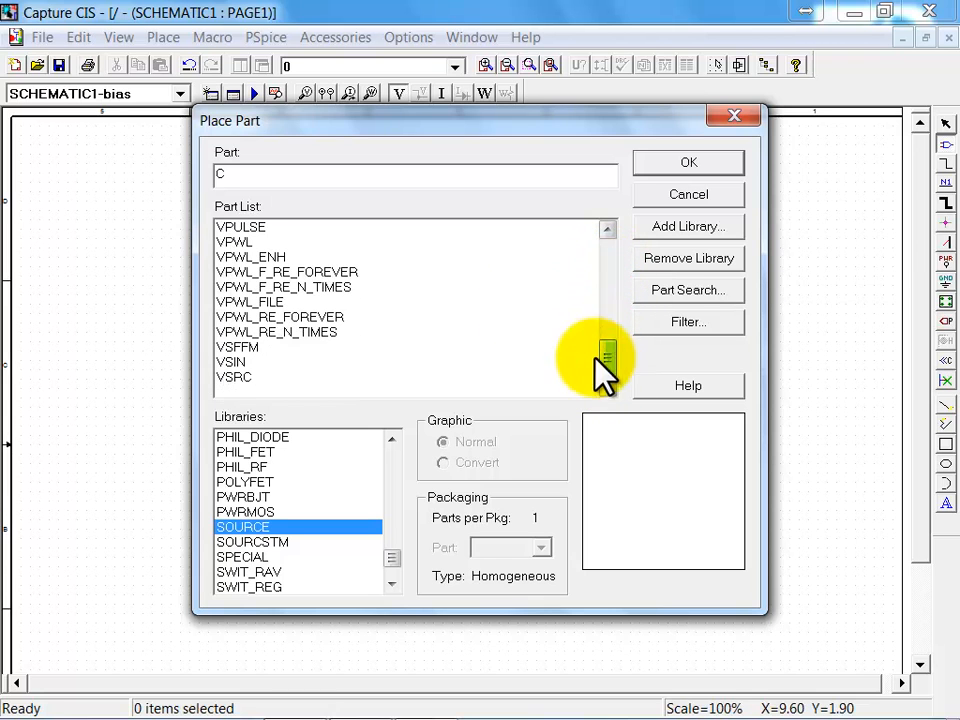
left_click(248, 228)
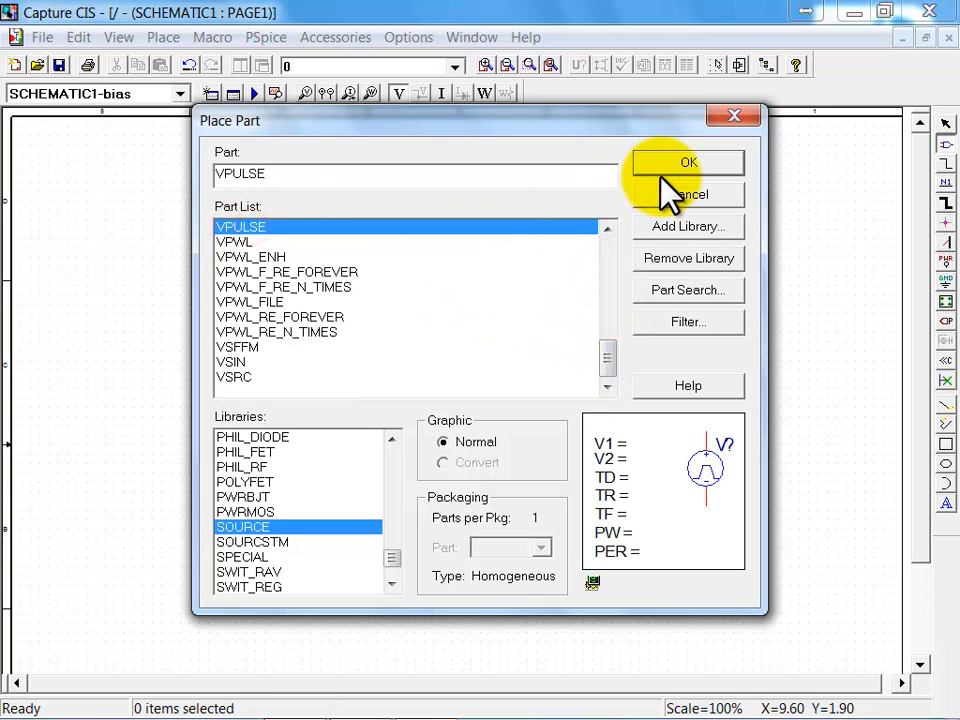
left_click(703, 163)
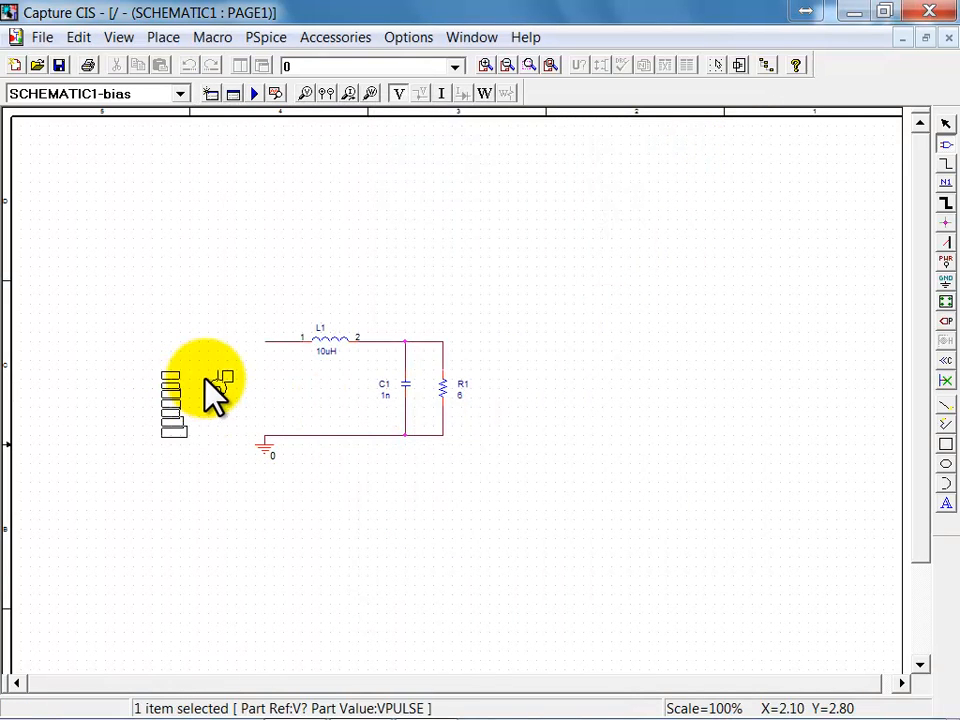
left_click(256, 385)
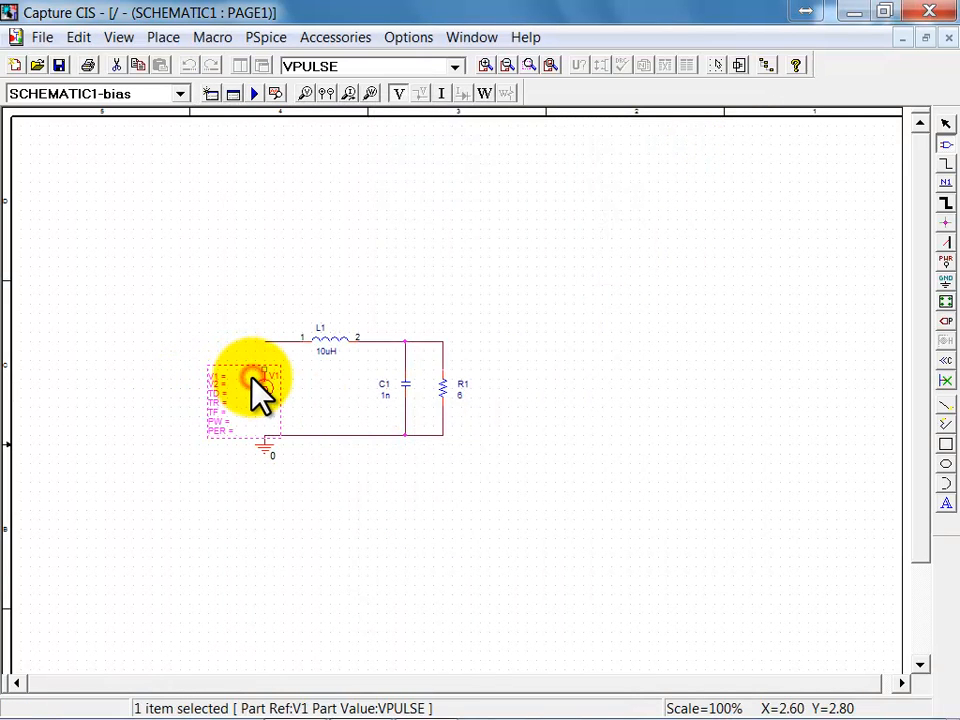
key("Escape")
left_click(207, 283)
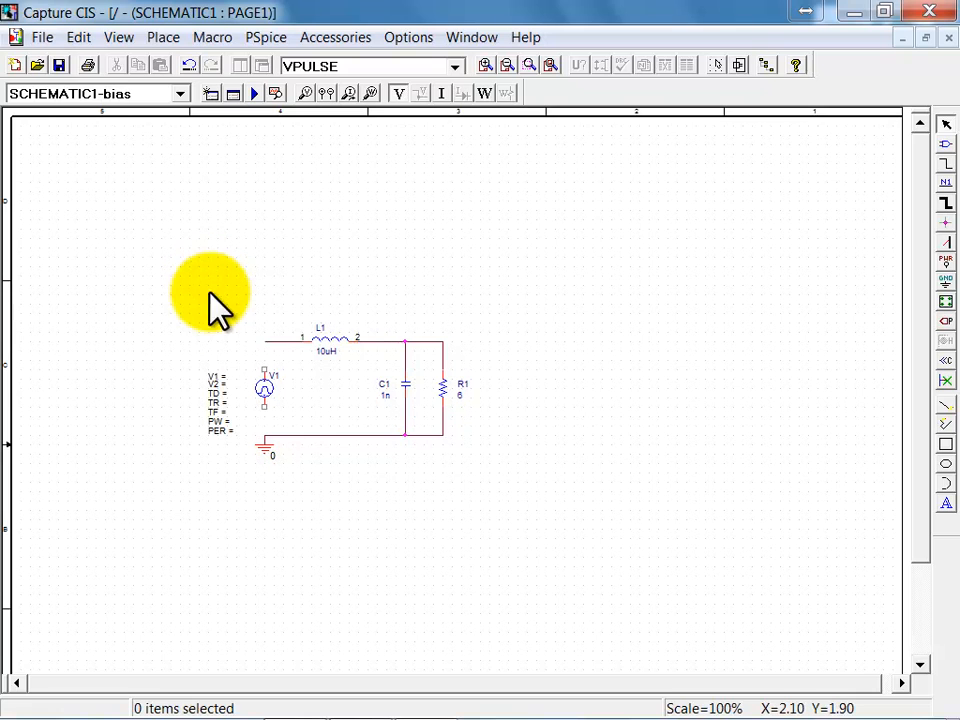
Step: Wire the upper pin of V1 to L1's input wire and its lower pin to the grounded rail
key("w")
left_click(264, 341)
left_click(264, 406)
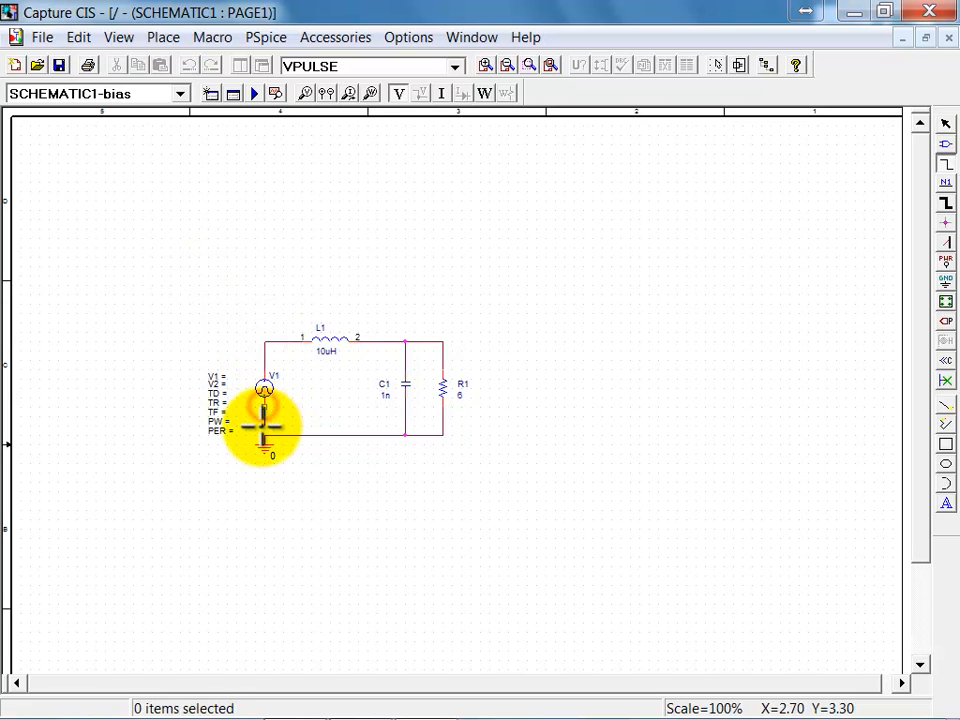
left_click(264, 435)
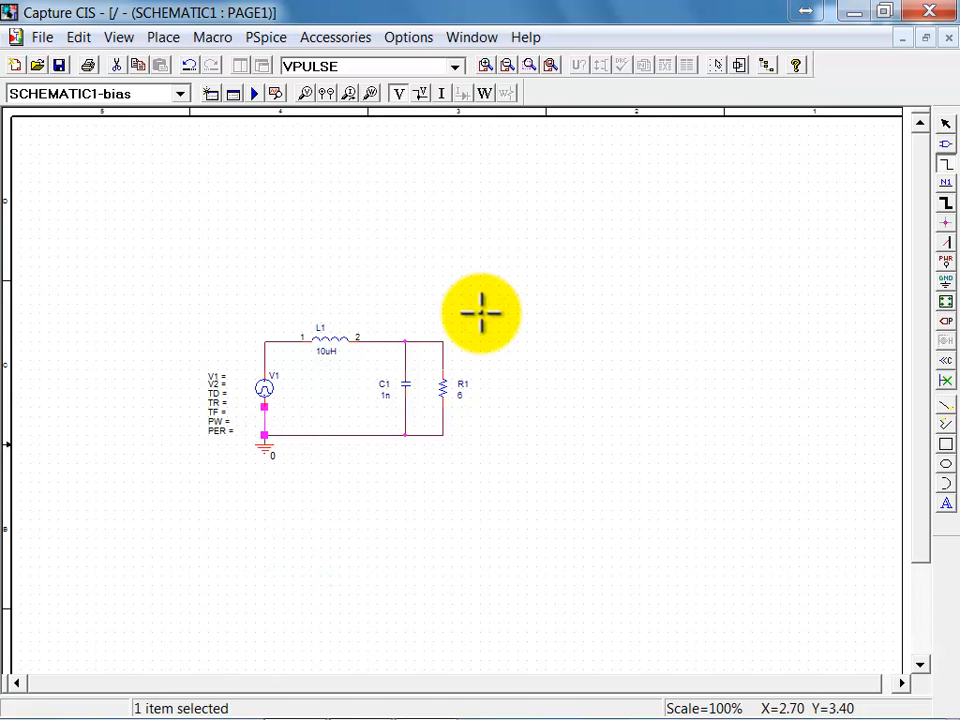
key("Escape")
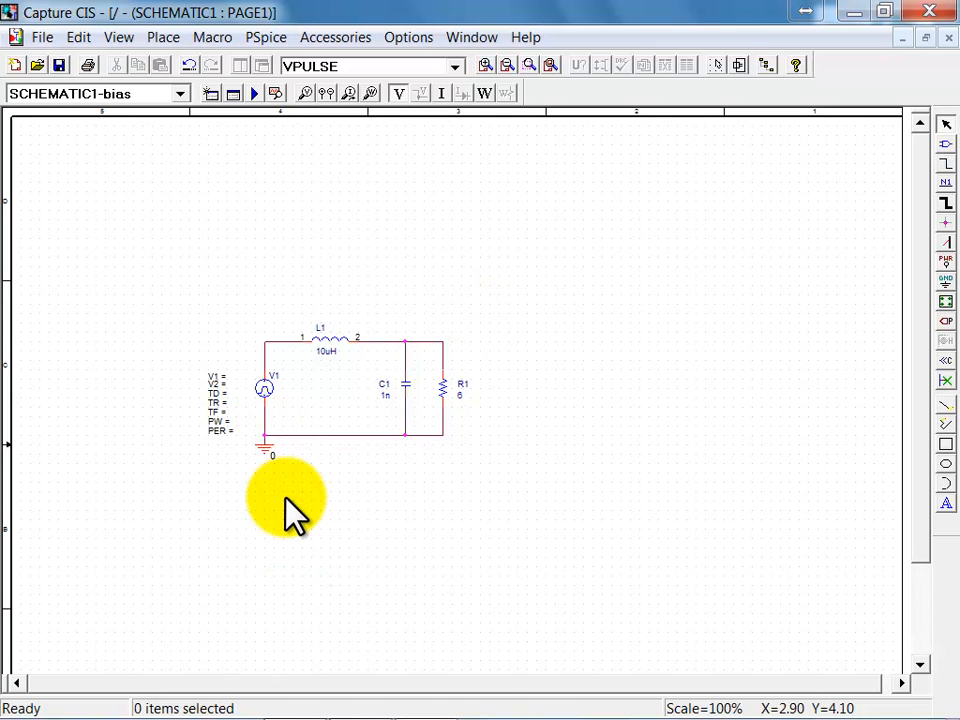